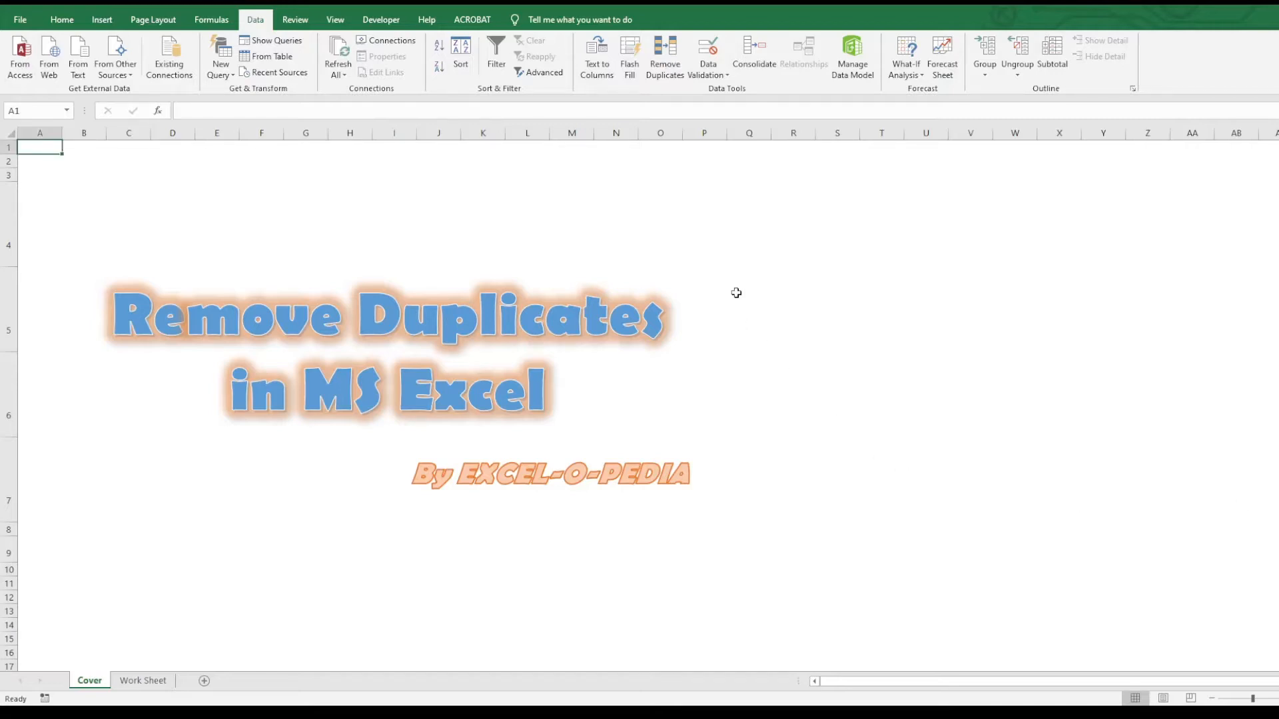
# - Move from the Cover sheet to the next tab, Work Sheet, with Ctrl+Page Down
pyautogui.hotkey('ctrl', 'pagedown')
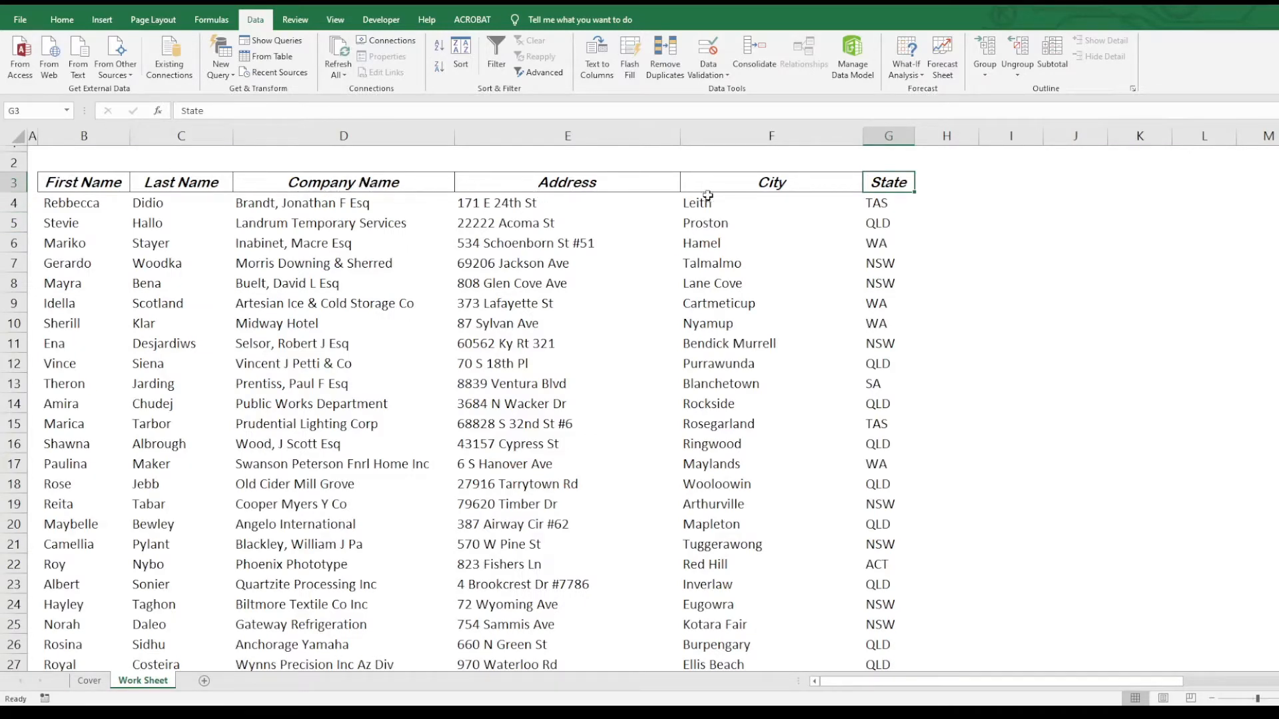
# - Select the City column from its header at F3 down to row 503
pyautogui.click(535, 245)
pyautogui.click(708, 189)
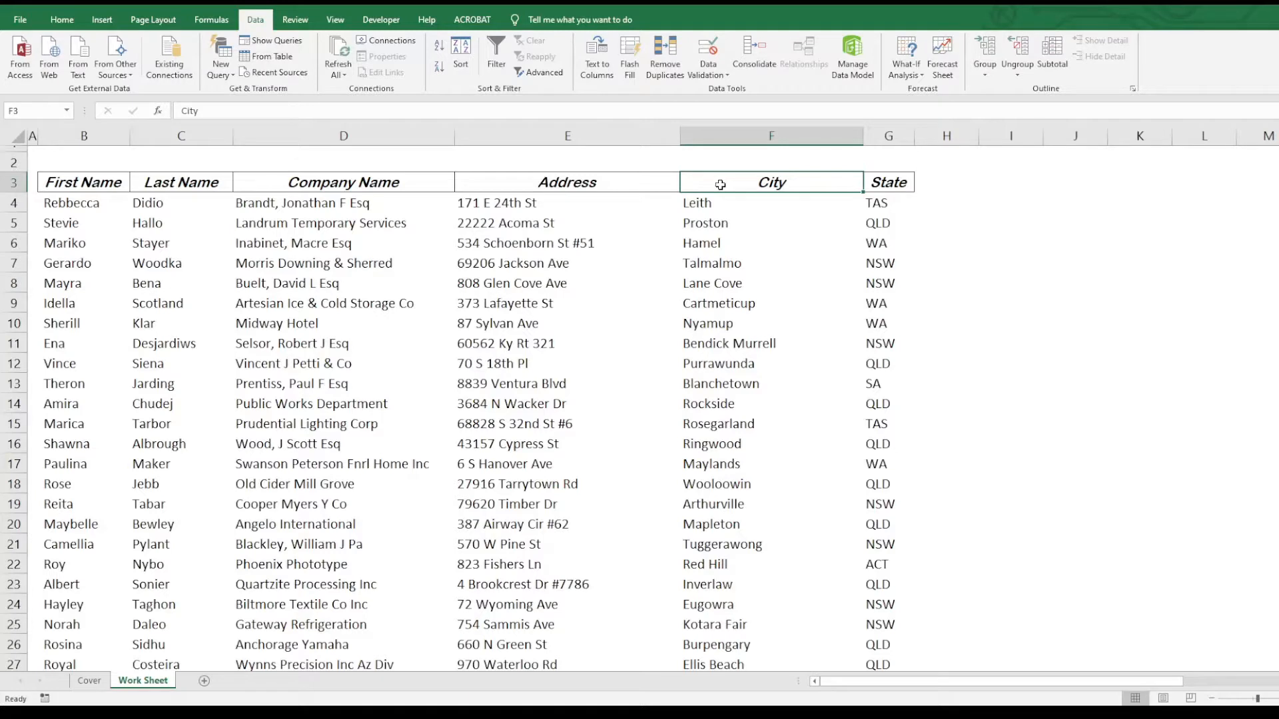
pyautogui.hotkey('ctrl', 'Left')
pyautogui.hotkey('ctrl', 'shift', 'Right')
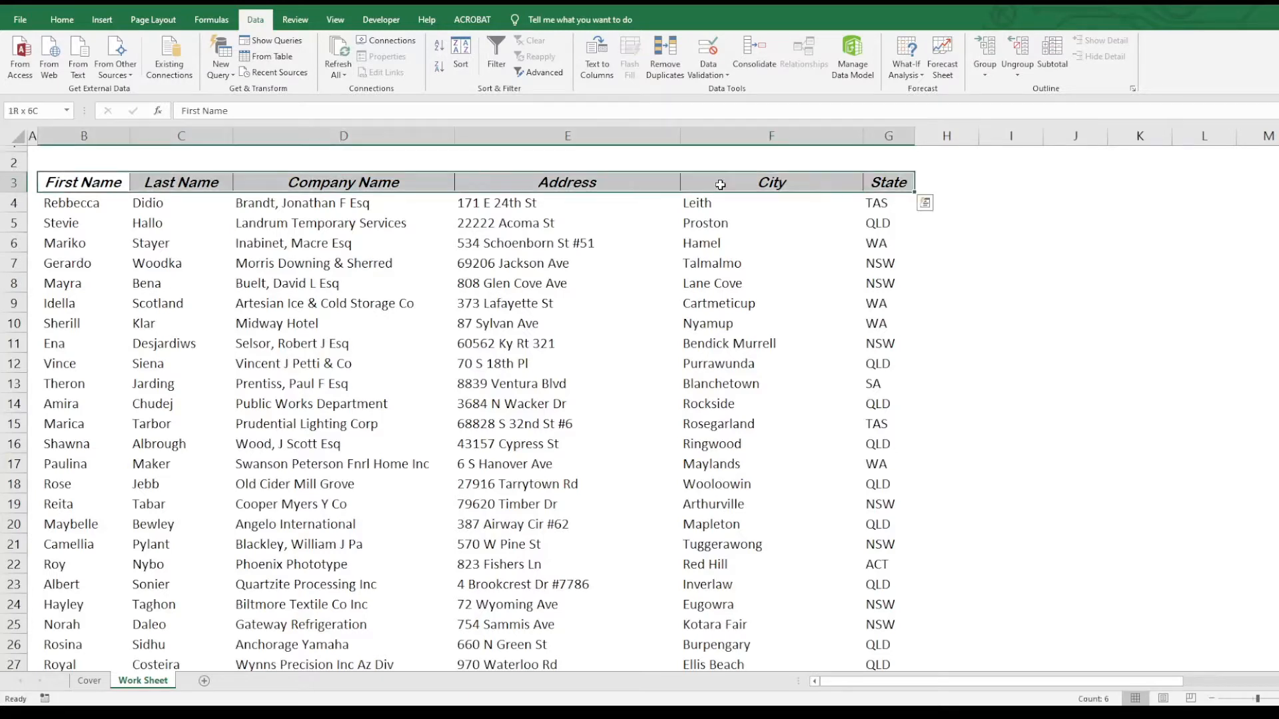
pyautogui.press('Right')
pyautogui.press('Right')
pyautogui.hotkey('ctrl', 'Right')
pyautogui.press('Left')
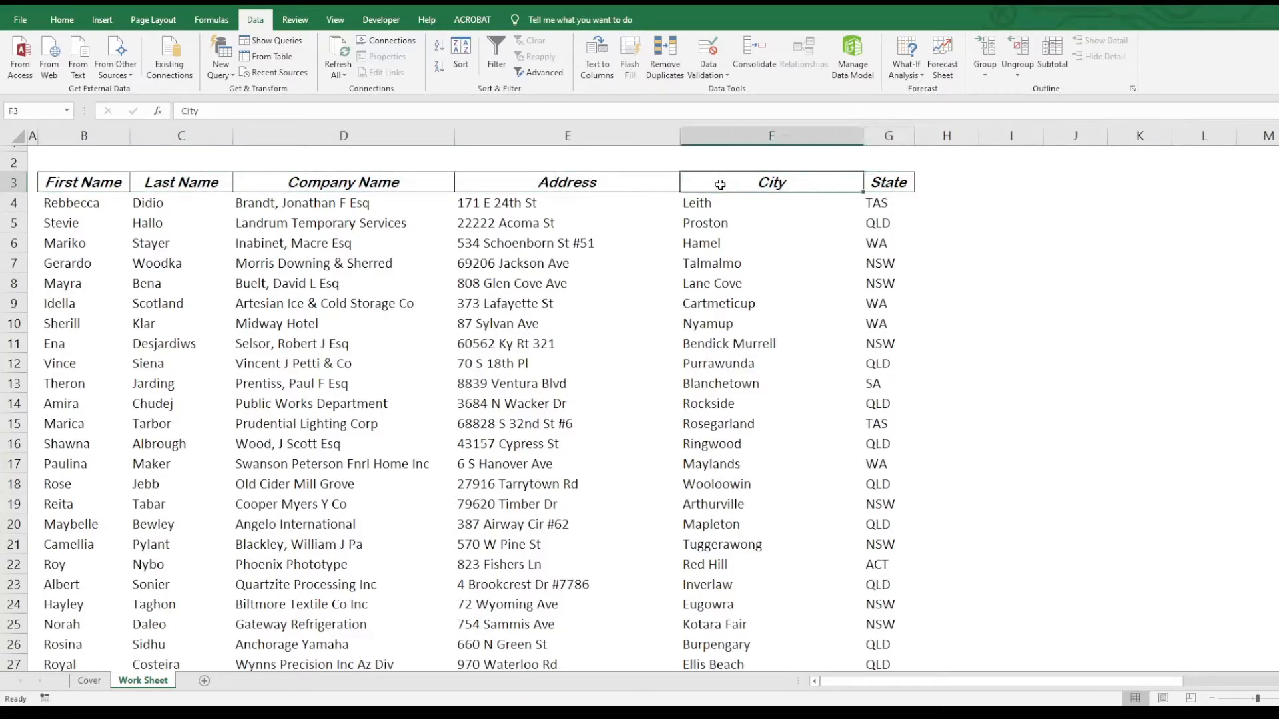
pyautogui.hotkey('ctrl', 'shift', 'Down')
# - Copy the City column and paste it as values starting at J3
pyautogui.hotkey('ctrl', 'c')
pyautogui.hotkey('ctrl', 'Up')
pyautogui.press('Right')
pyautogui.press('Right')
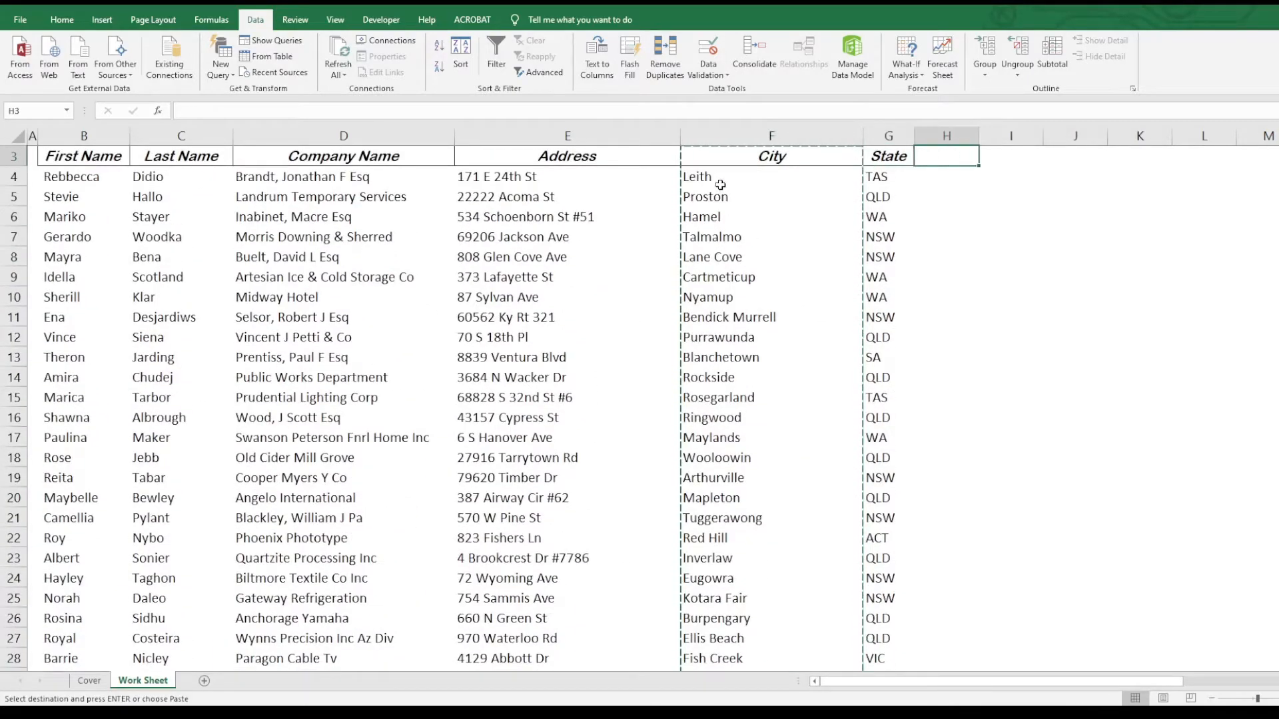
pyautogui.press('Right')
pyautogui.press('Right')
pyautogui.hotkey('ctrl', 'alt', 'v')
pyautogui.press('v')
pyautogui.press('Return')
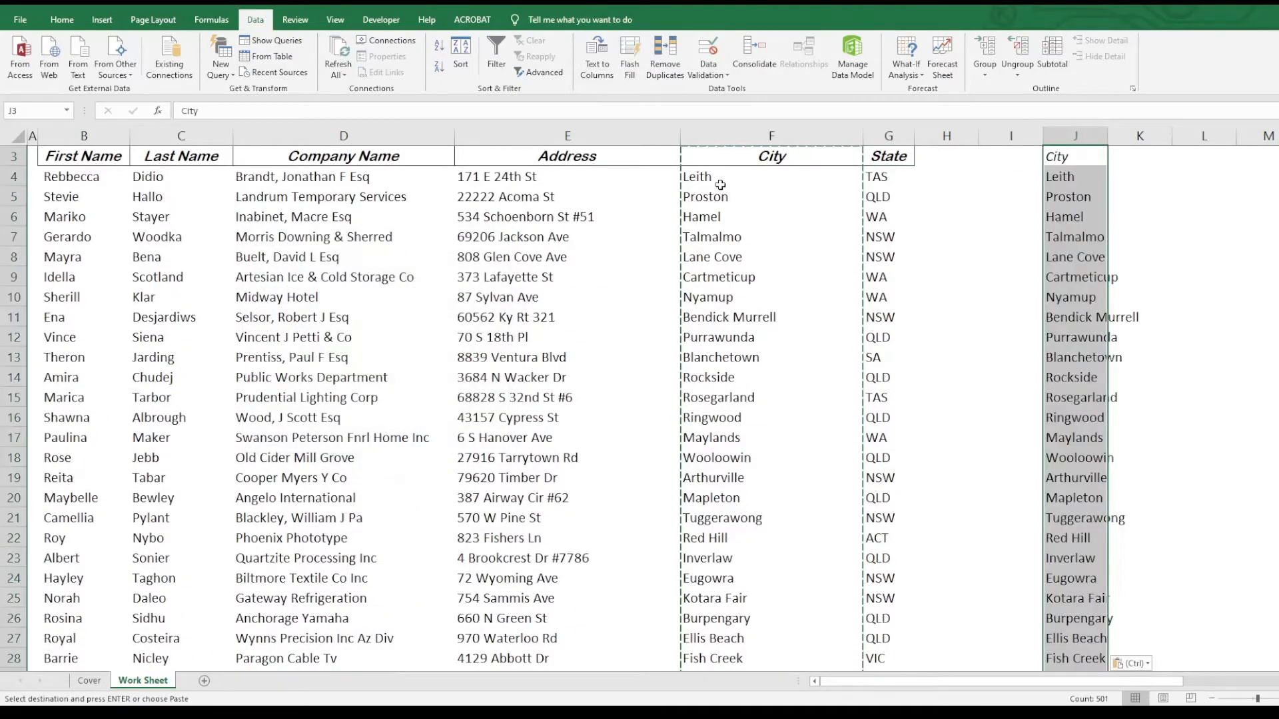
# - Compare the original City column with the pasted copy, leaving J3:J503 selected
pyautogui.press('Left')
pyautogui.press('Left')
pyautogui.press('Left')
pyautogui.press('Left')
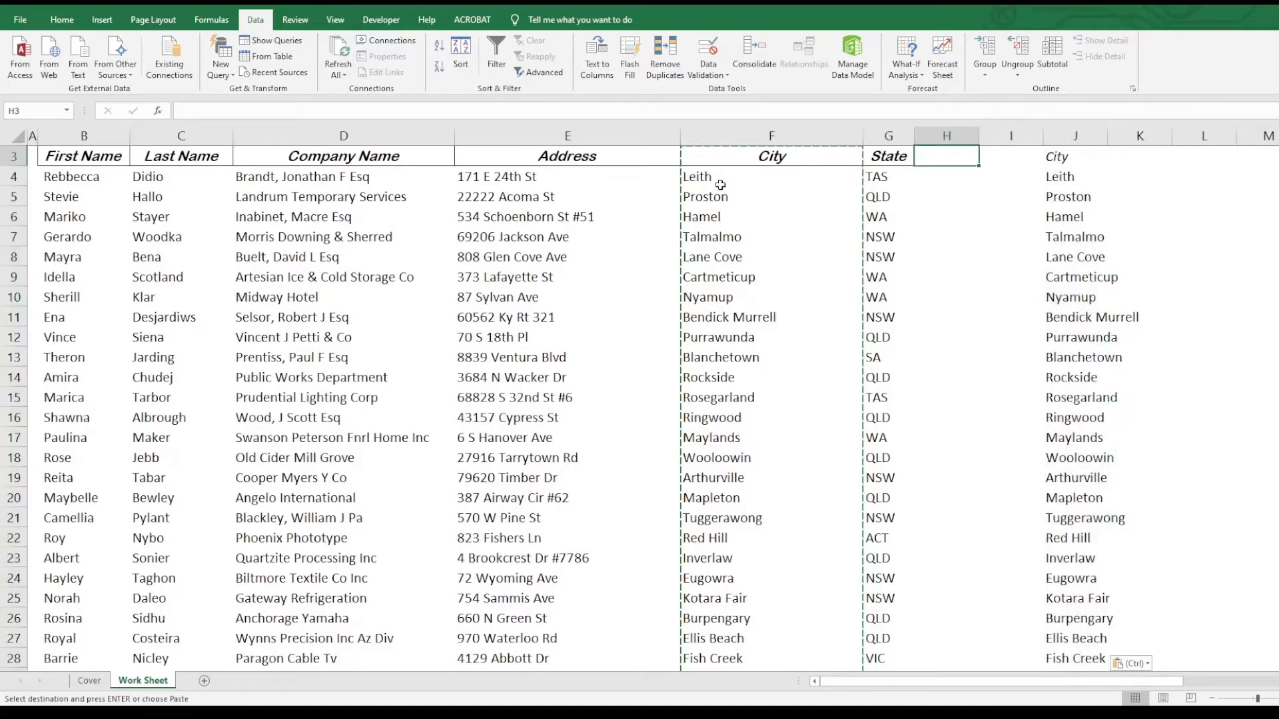
pyautogui.hotkey('ctrl', 'shift', 'Down')
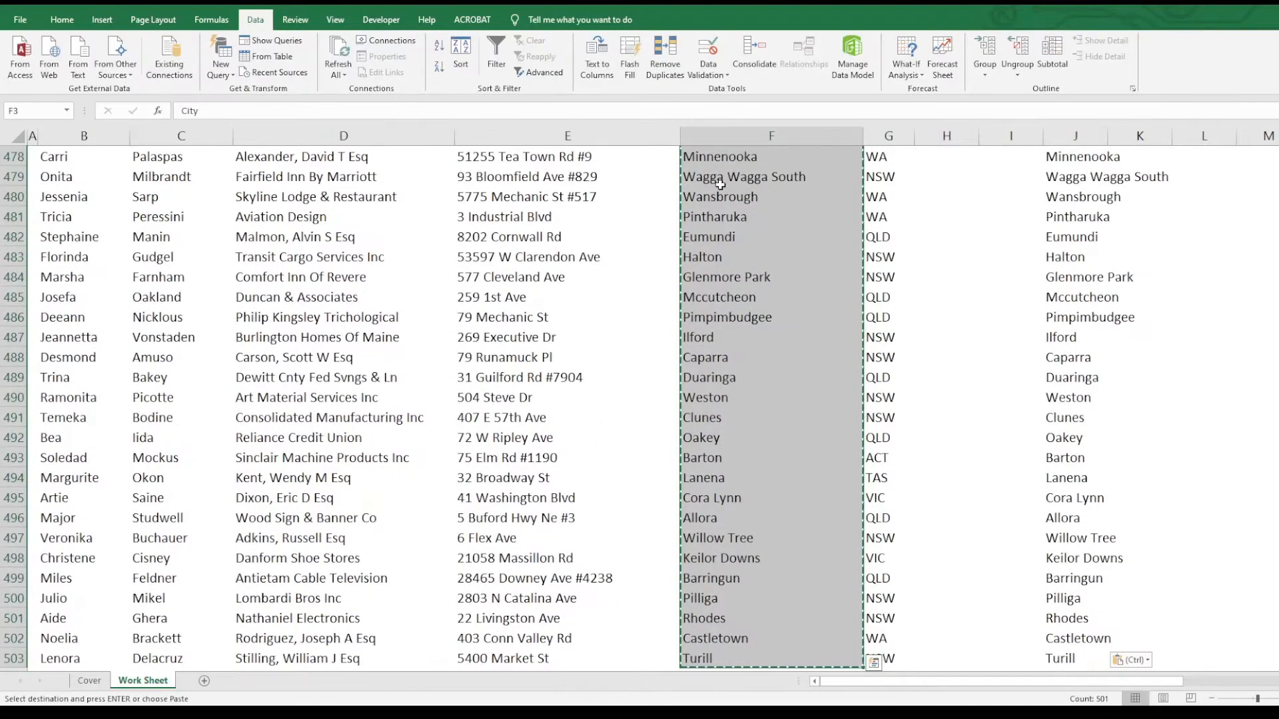
pyautogui.hotkey('ctrl', 'Up')
pyautogui.press('Right')
pyautogui.press('Right')
pyautogui.press('Right')
pyautogui.press('Right')
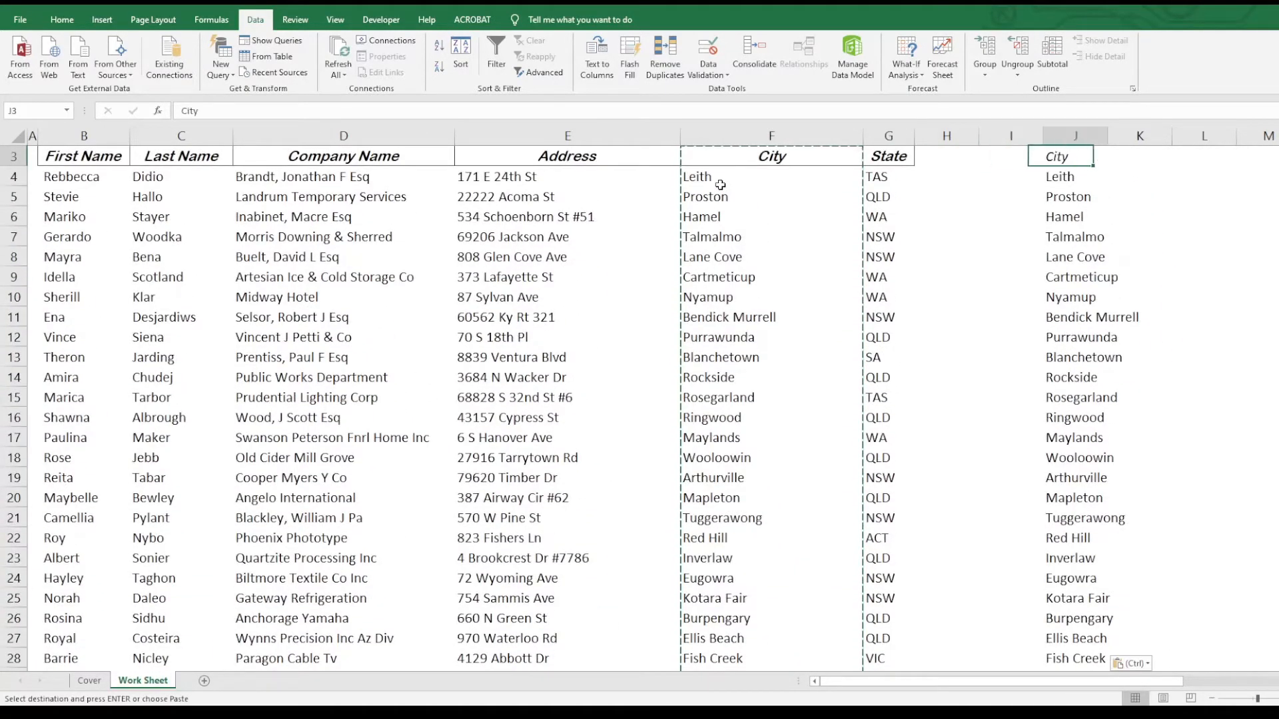
pyautogui.hotkey('ctrl', 'shift', 'Down')
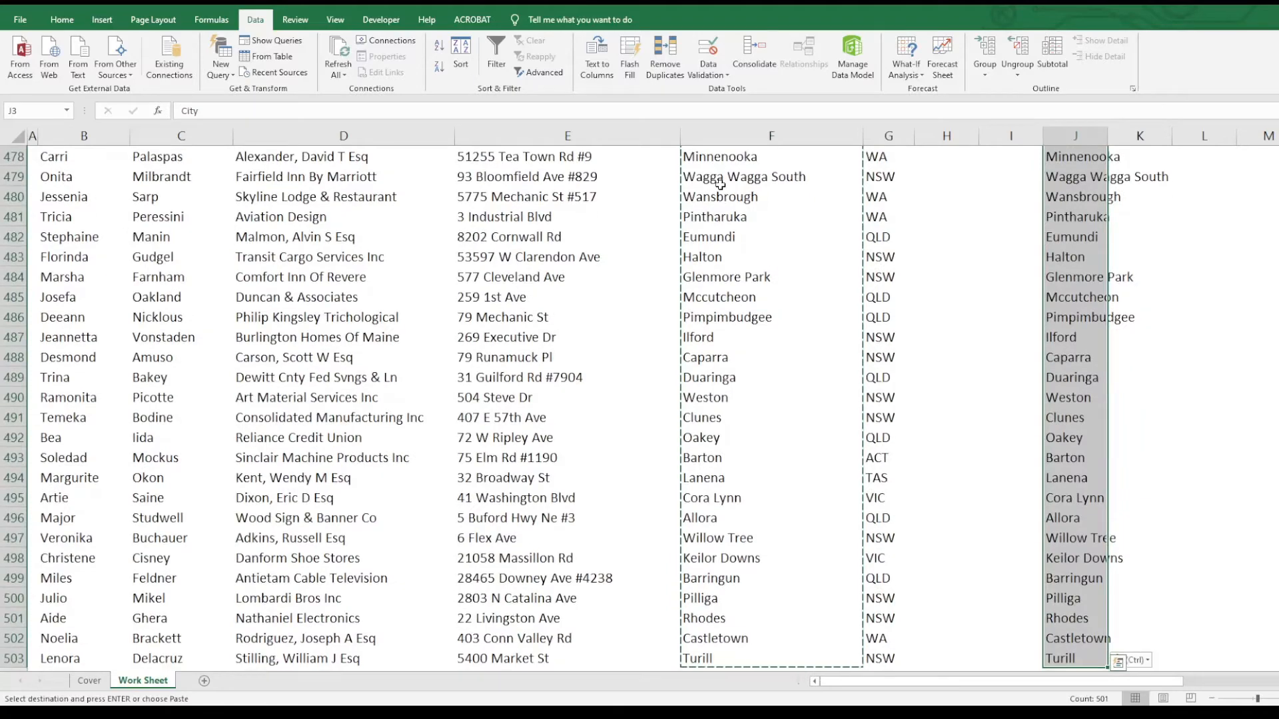
pyautogui.click(1082, 262)
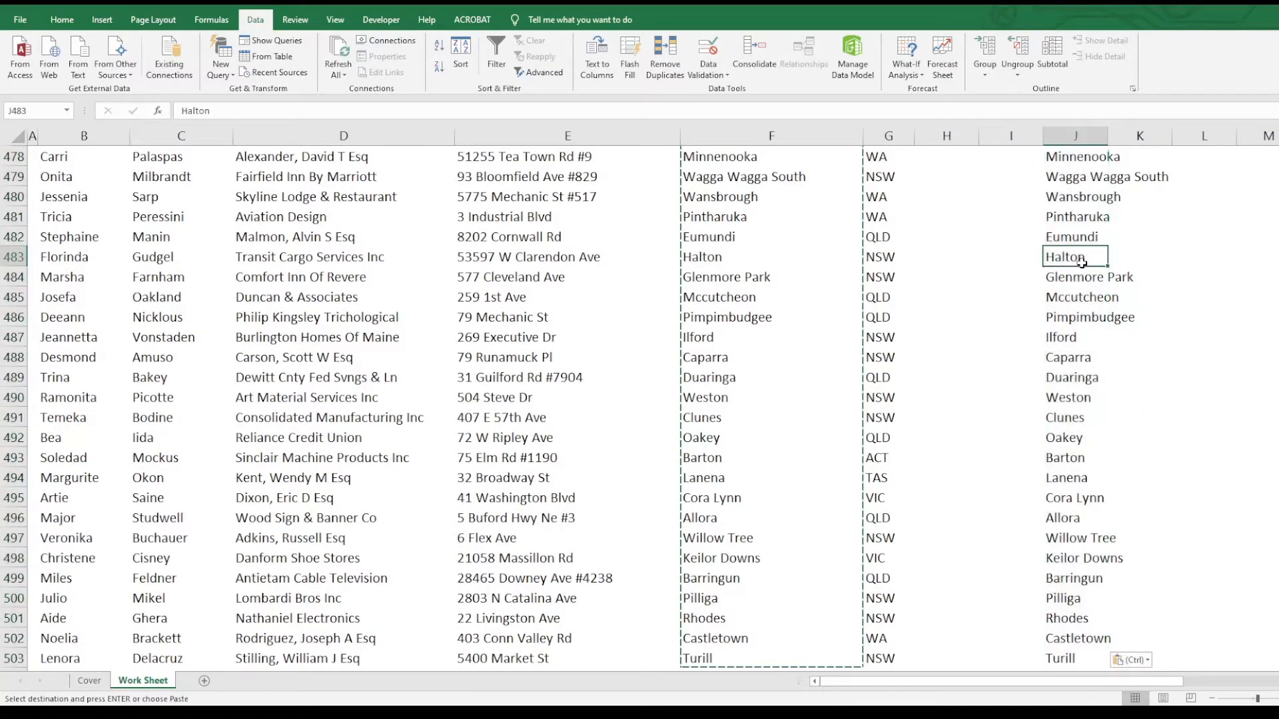
pyautogui.hotkey('ctrl', 'Up')
pyautogui.hotkey('ctrl', 'shift', 'Down')
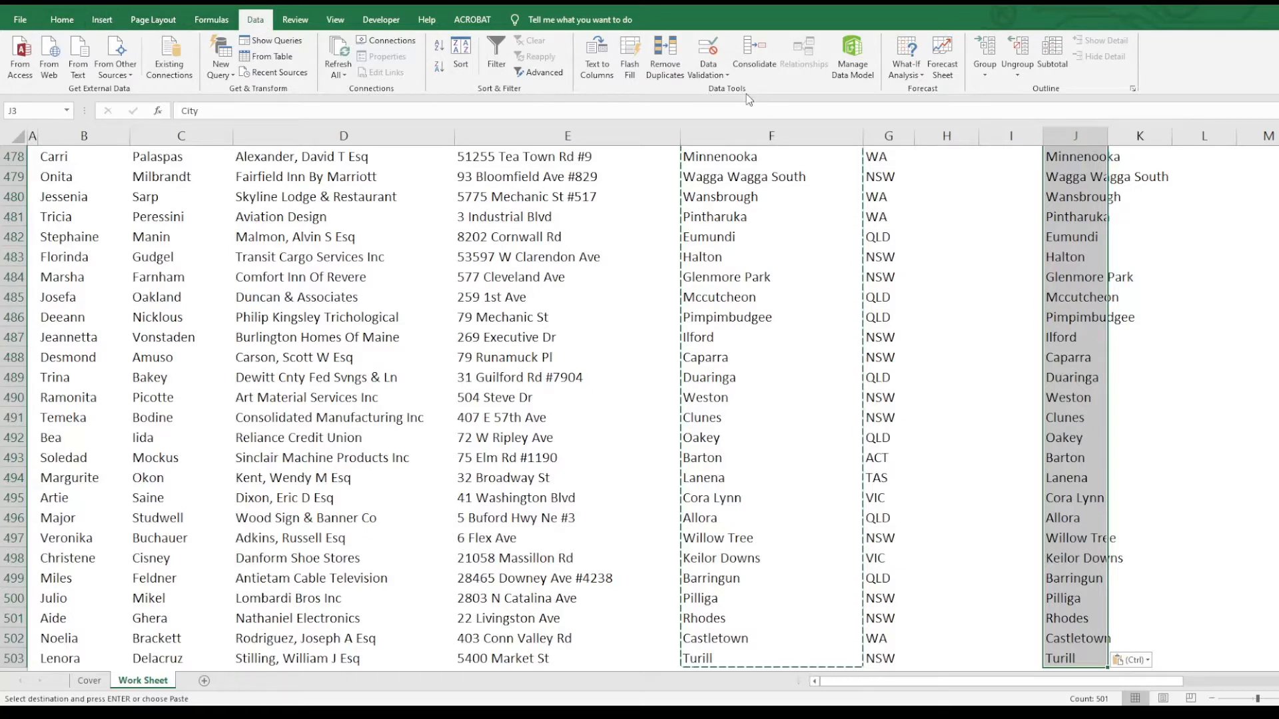
# - Run Remove Duplicates on J3:J503 with 'My data has headers' kept checked, removing 20 duplicate cities
pyautogui.click(666, 49)
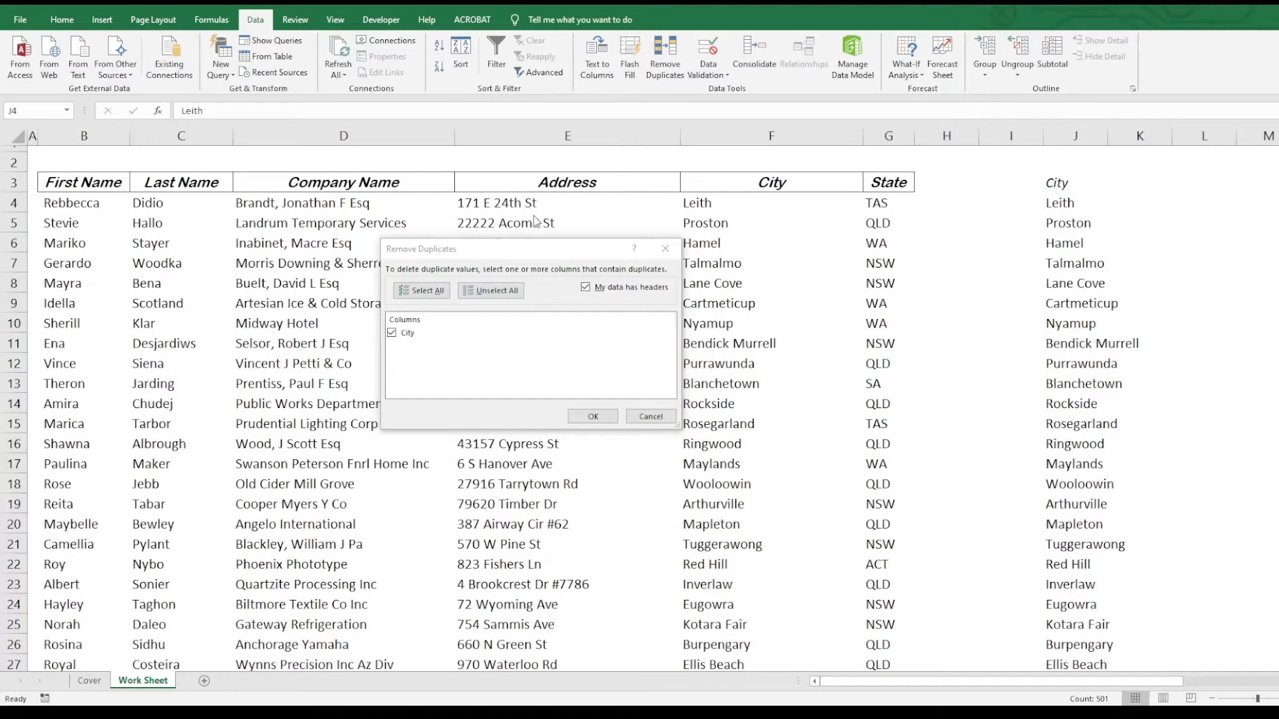
pyautogui.click(522, 253)
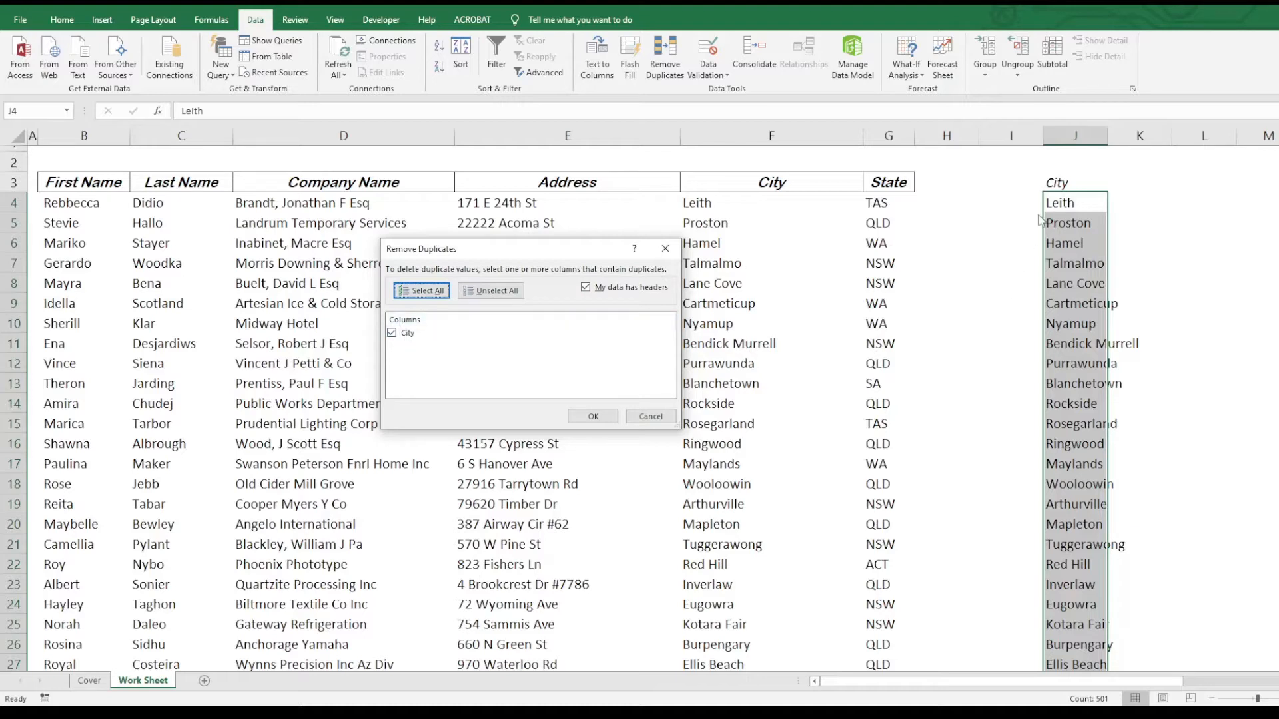
pyautogui.click(586, 288)
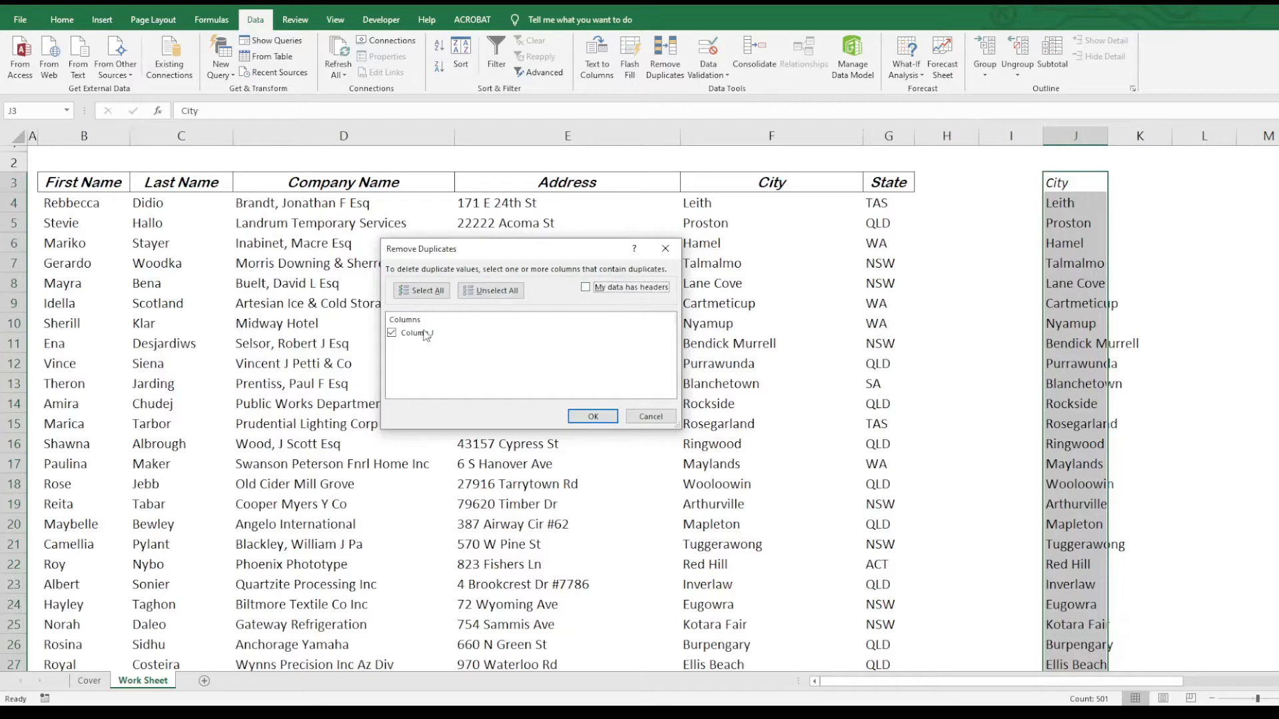
pyautogui.click(585, 288)
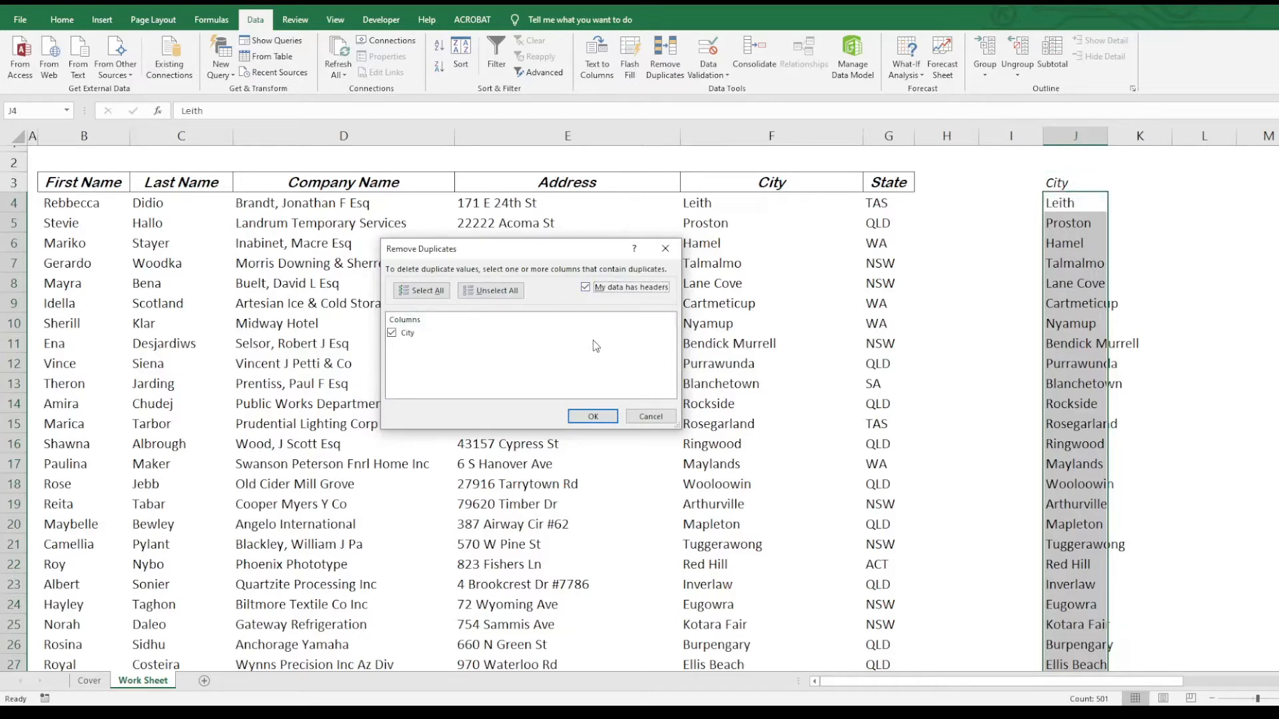
pyautogui.click(592, 418)
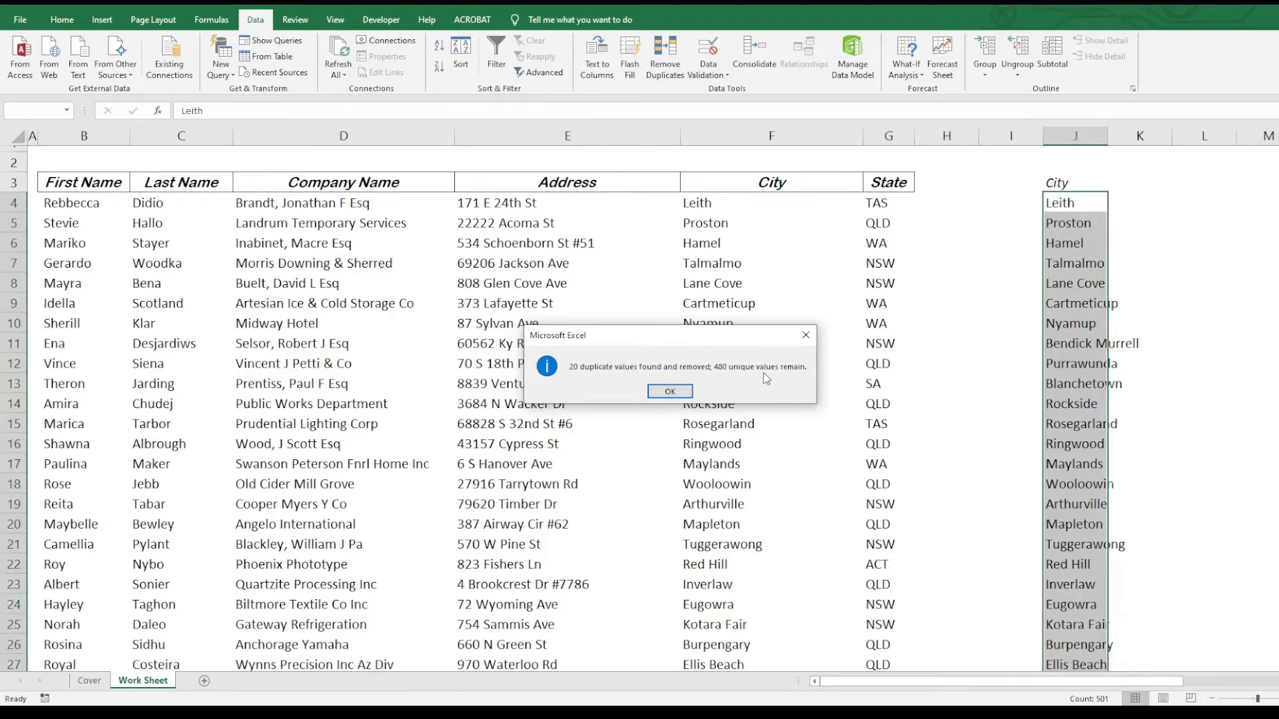
pyautogui.click(671, 393)
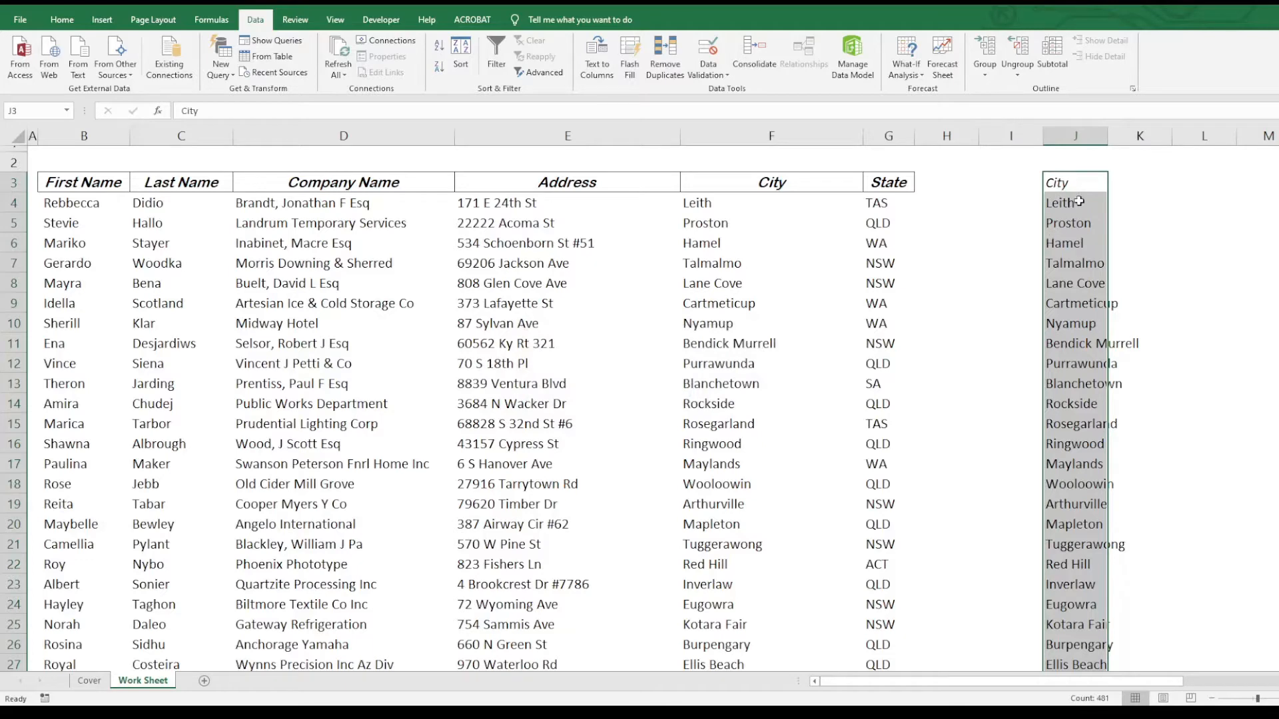
pyautogui.click(1085, 199)
# - Compare the unique city count against column F, then copy the State column G3:G503
pyautogui.hotkey('ctrl', 'shift', 'Down')
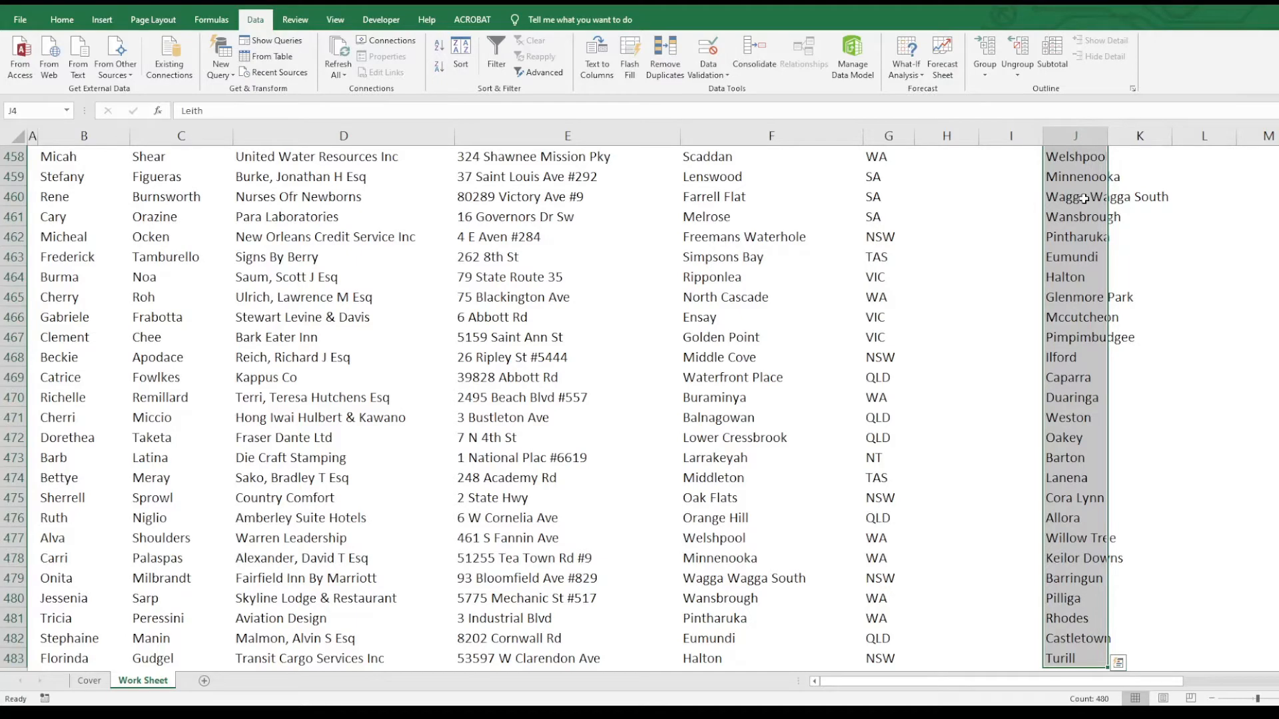
pyautogui.press('Left')
pyautogui.press('Left')
pyautogui.press('Left')
pyautogui.press('Left')
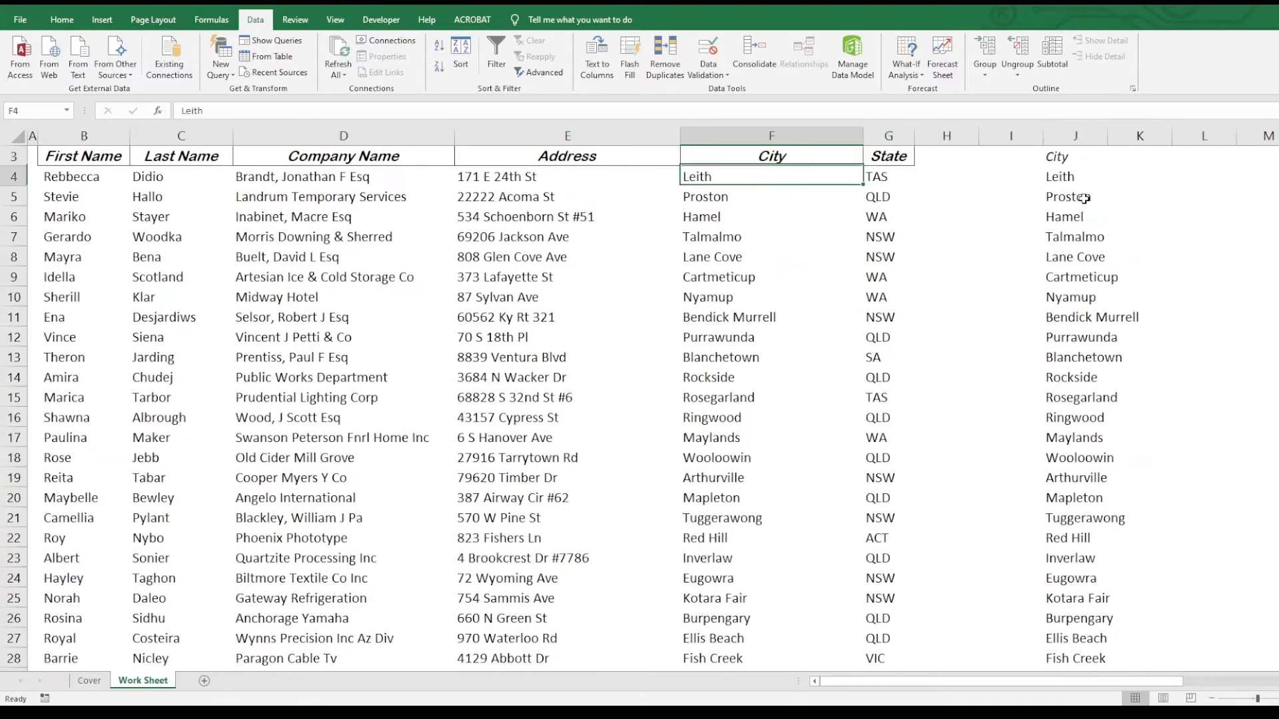
pyautogui.hotkey('ctrl', 'shift', 'Down')
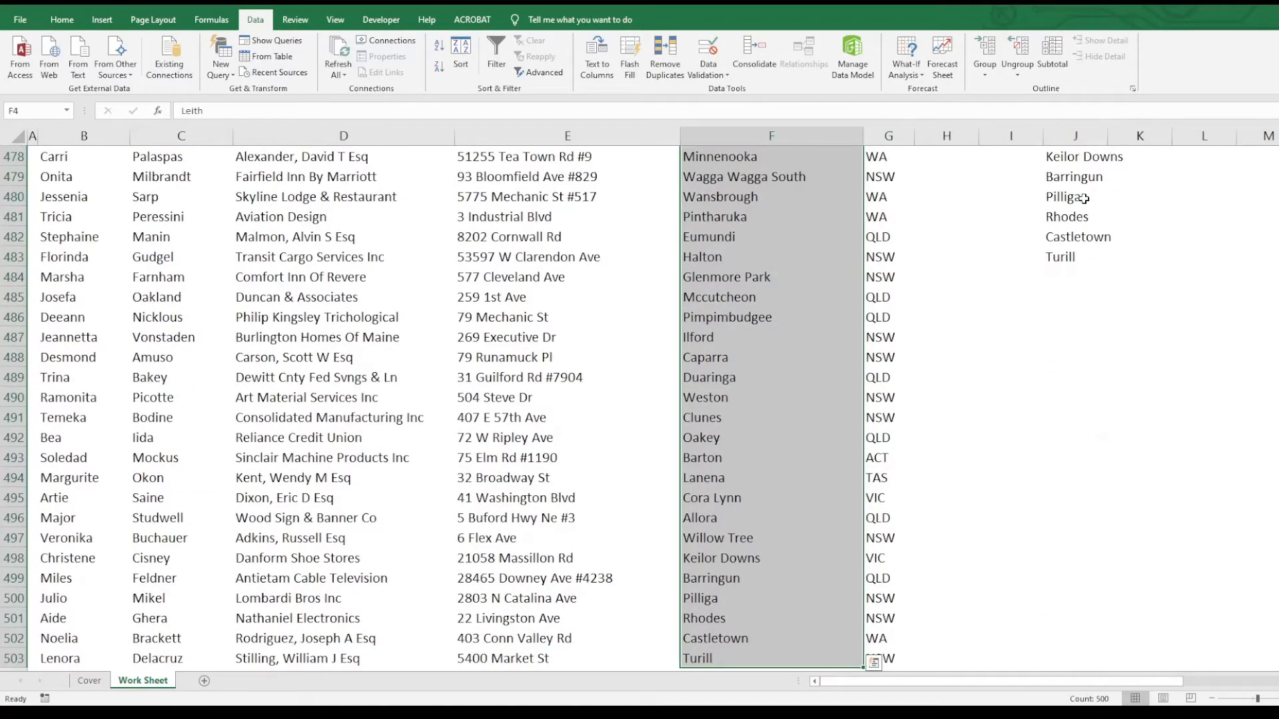
pyautogui.hotkey('ctrl', 'Up')
pyautogui.press('Right')
pyautogui.hotkey('ctrl', 'shift', 'Down')
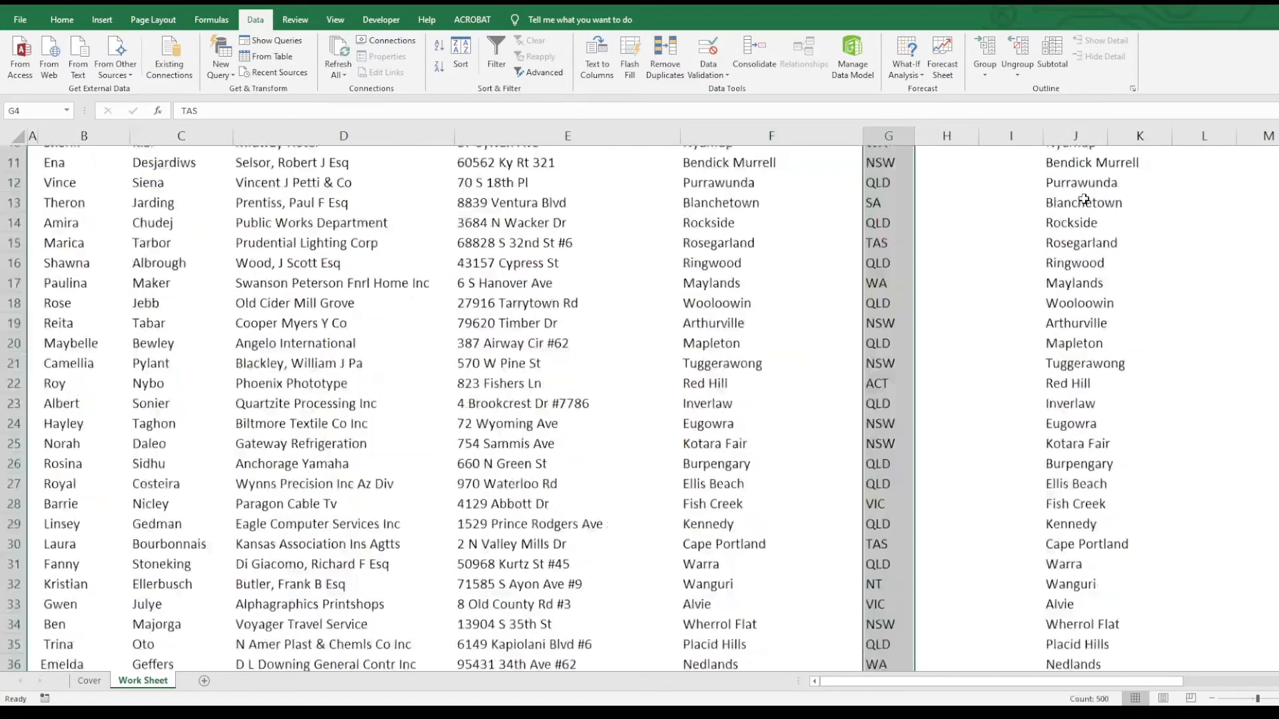
pyautogui.hotkey('ctrl', 'c')
pyautogui.press('Right')
pyautogui.press('Right')
pyautogui.press('Right')
pyautogui.press('Right')
pyautogui.press('Right')
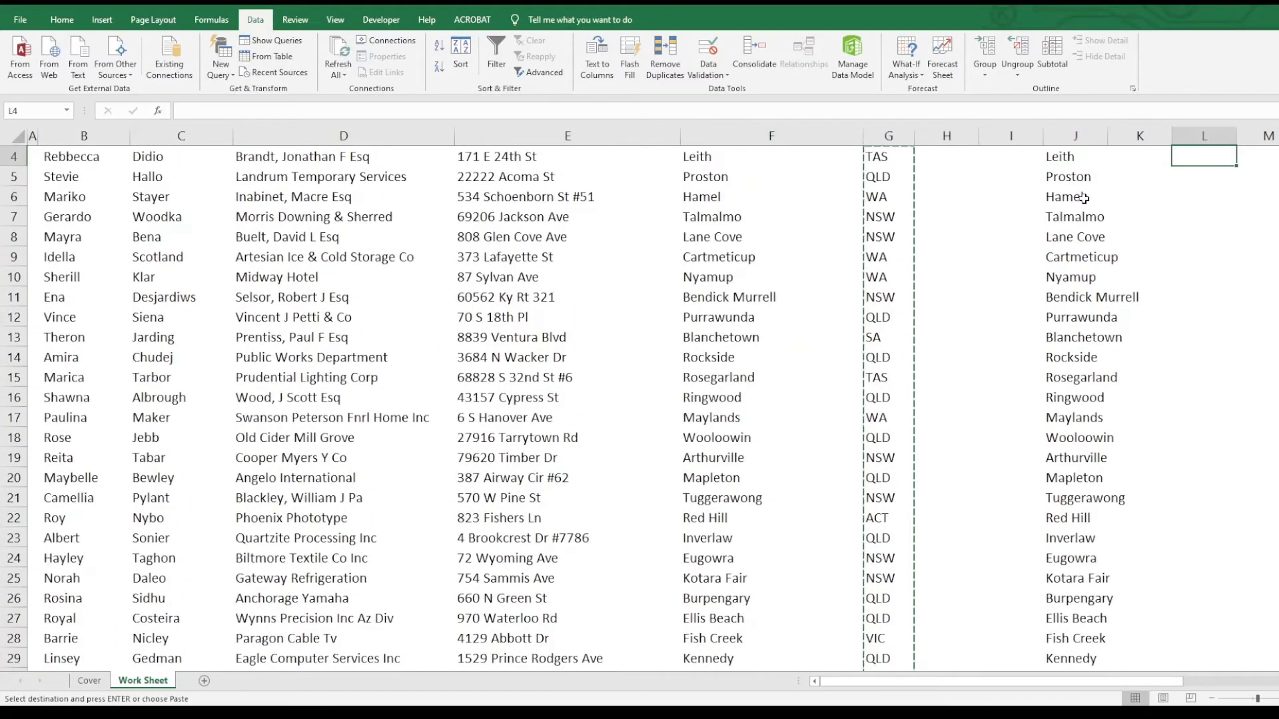
# - Reselect the State column with its header and paste it as values at L3
pyautogui.press('Up')
pyautogui.press('Down')
pyautogui.press('Left')
pyautogui.press('Left')
pyautogui.press('Left')
pyautogui.press('Left')
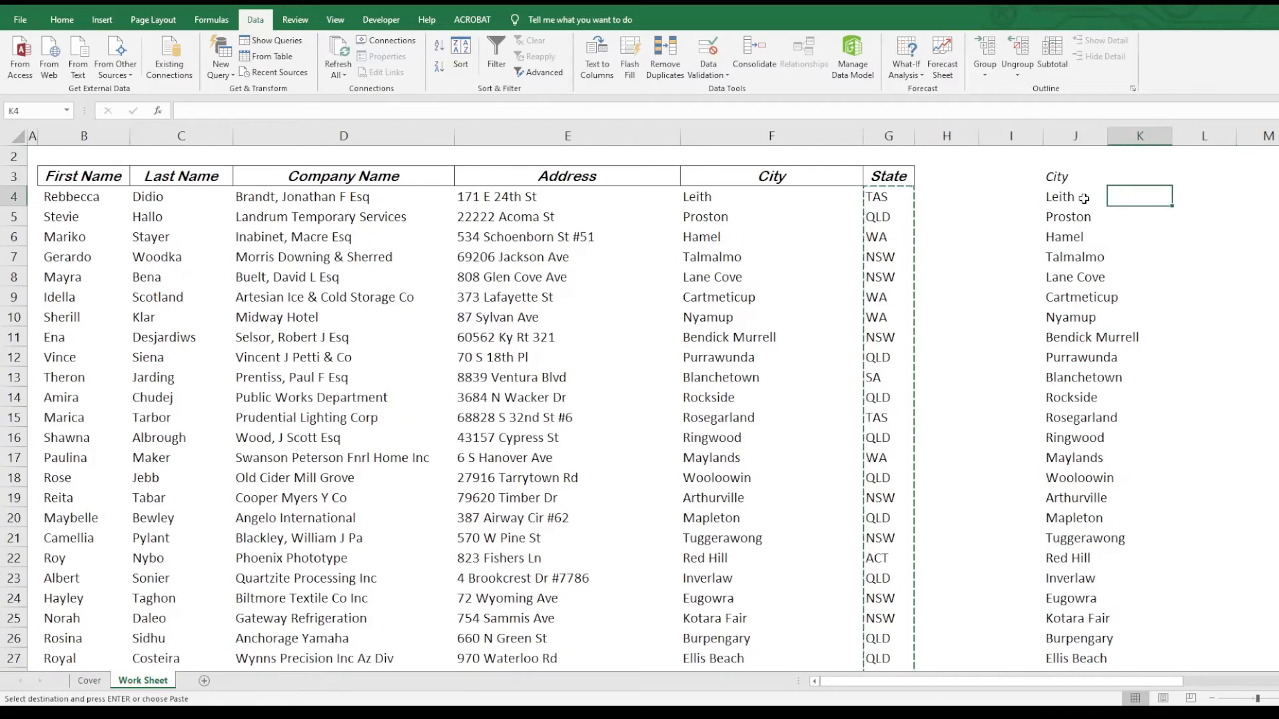
pyautogui.press('Right')
pyautogui.press('Right')
pyautogui.hotkey('ctrl', 'Down')
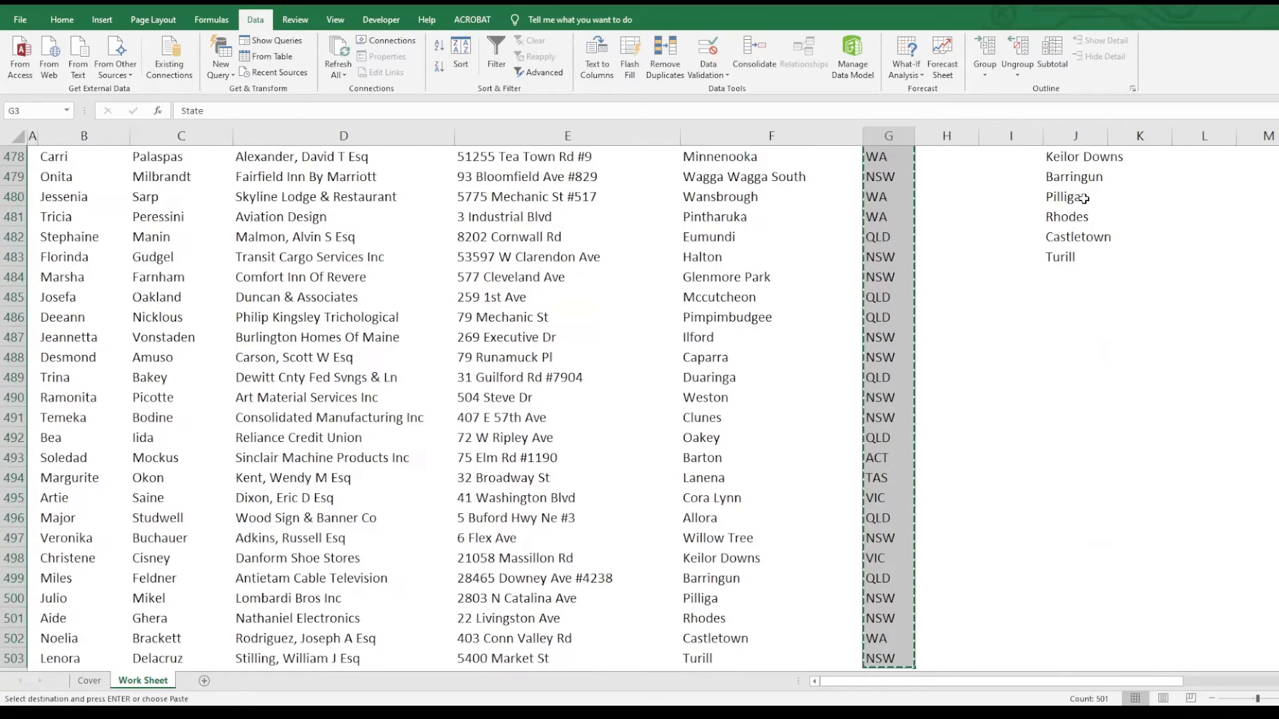
pyautogui.hotkey('ctrl', 'Up')
pyautogui.press('Right')
pyautogui.press('Right')
pyautogui.hotkey('alt', 'e')
pyautogui.press('s')
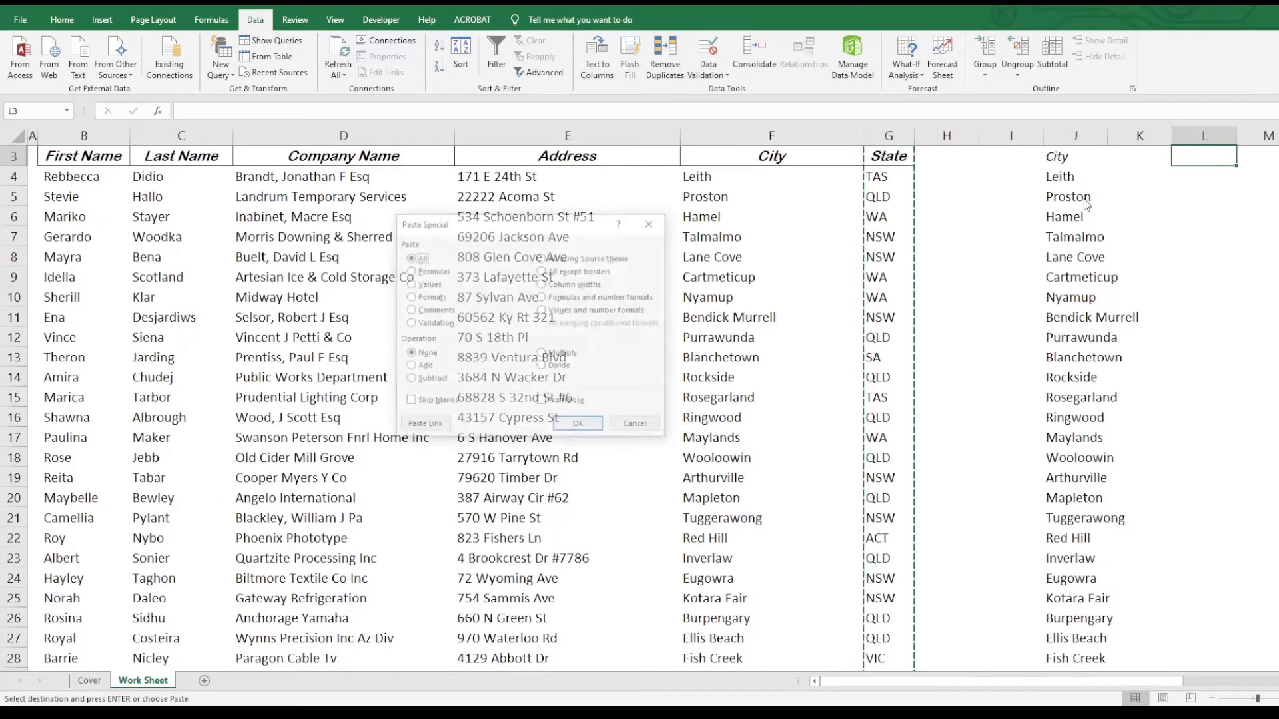
pyautogui.press('Return')
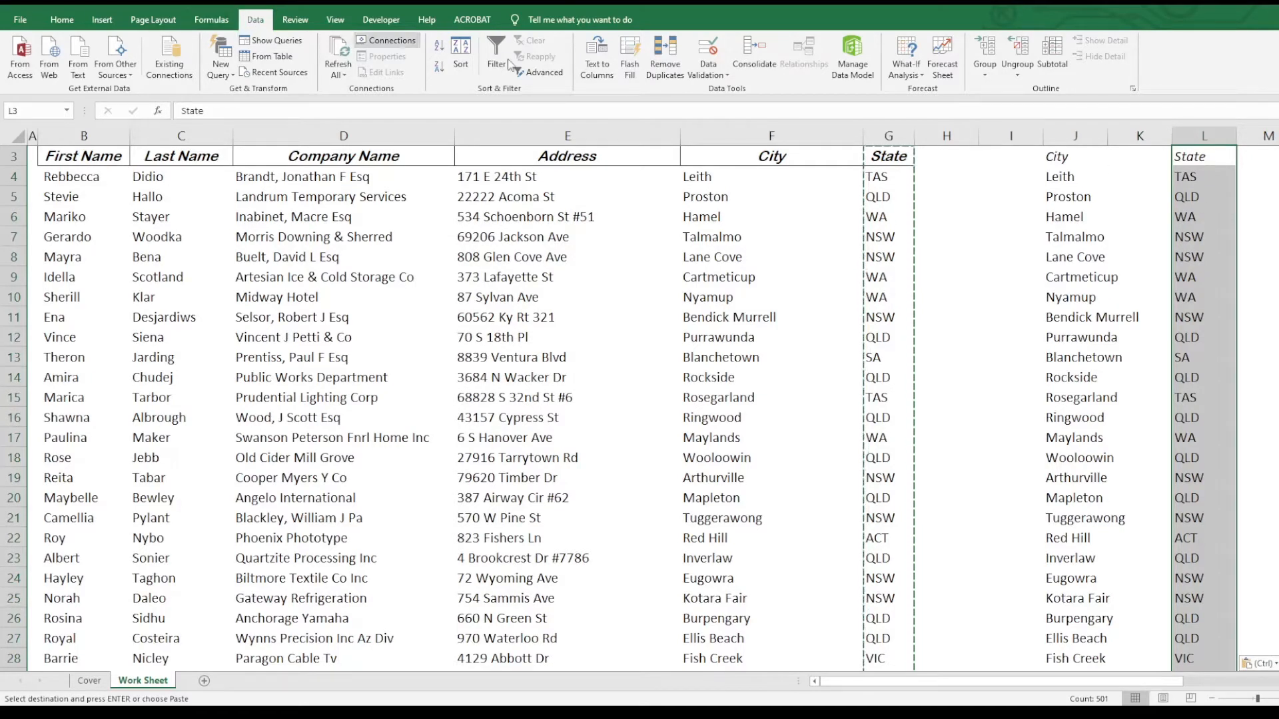
# - Run Remove Duplicates on the column L state list, removing 492 duplicates
pyautogui.click(664, 49)
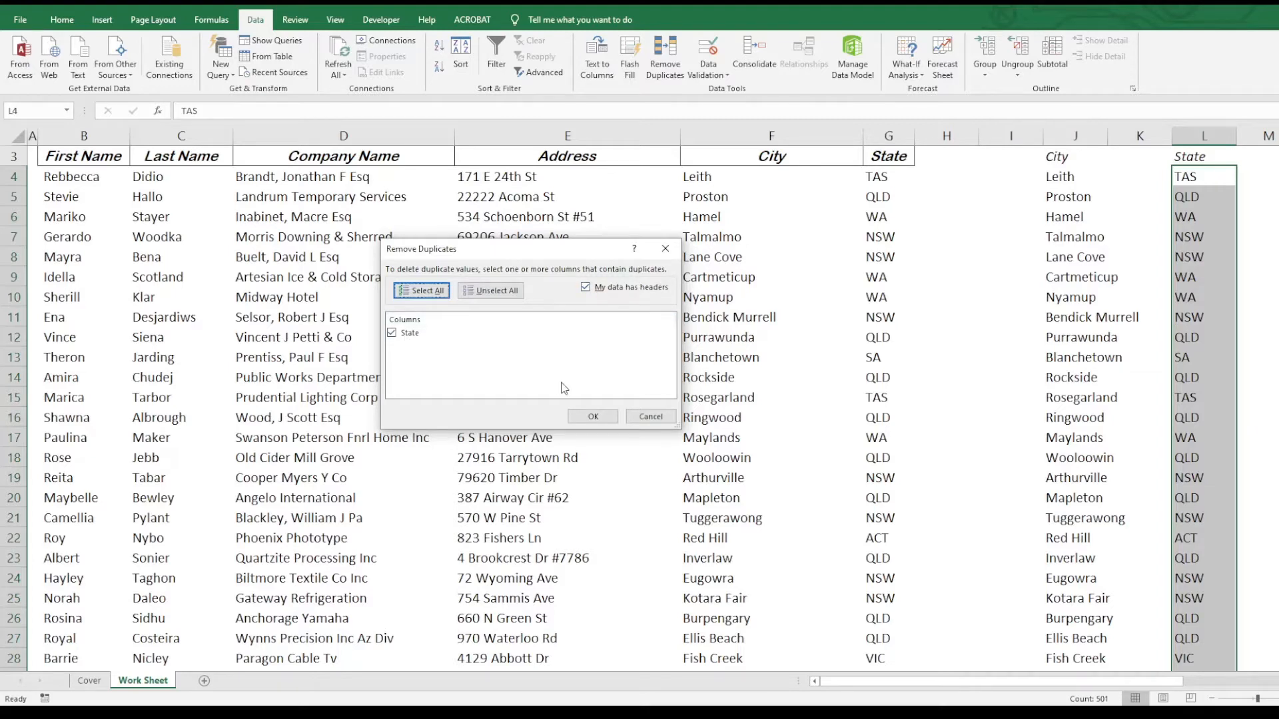
pyautogui.click(590, 417)
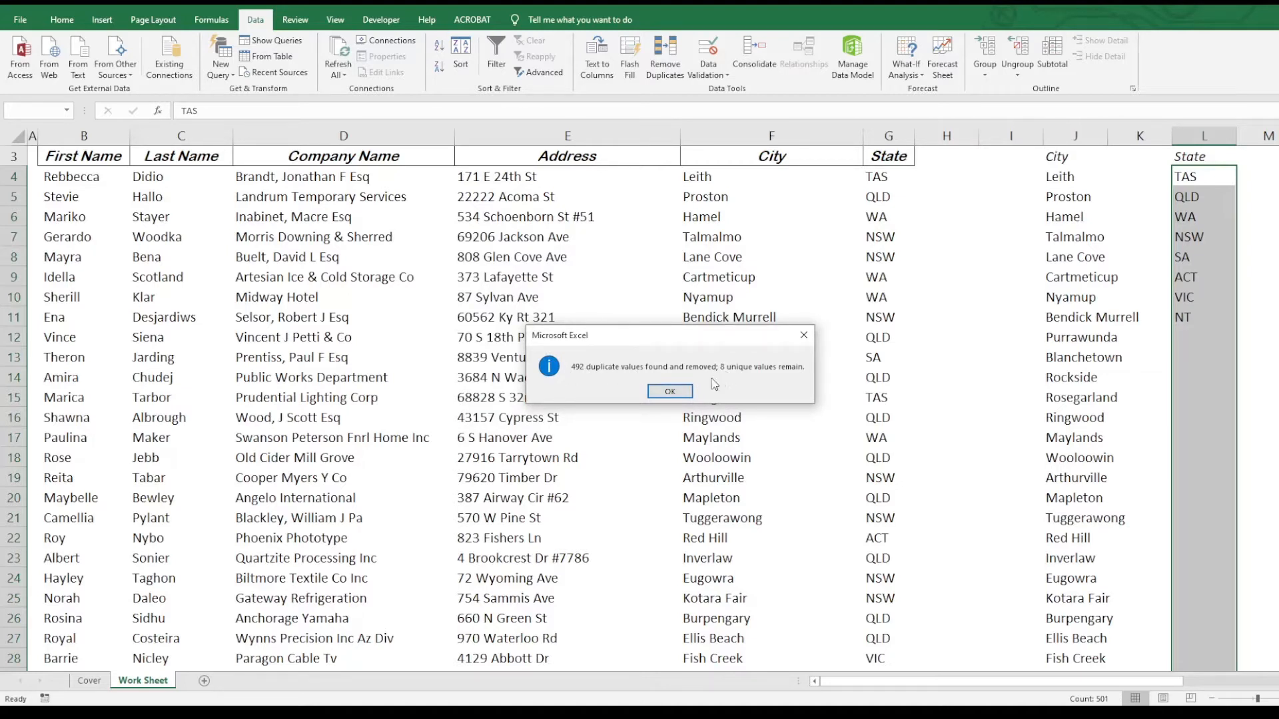
pyautogui.click(672, 392)
# - Compare the eight unique state codes in column L against the table's State column G
pyautogui.click(1193, 237)
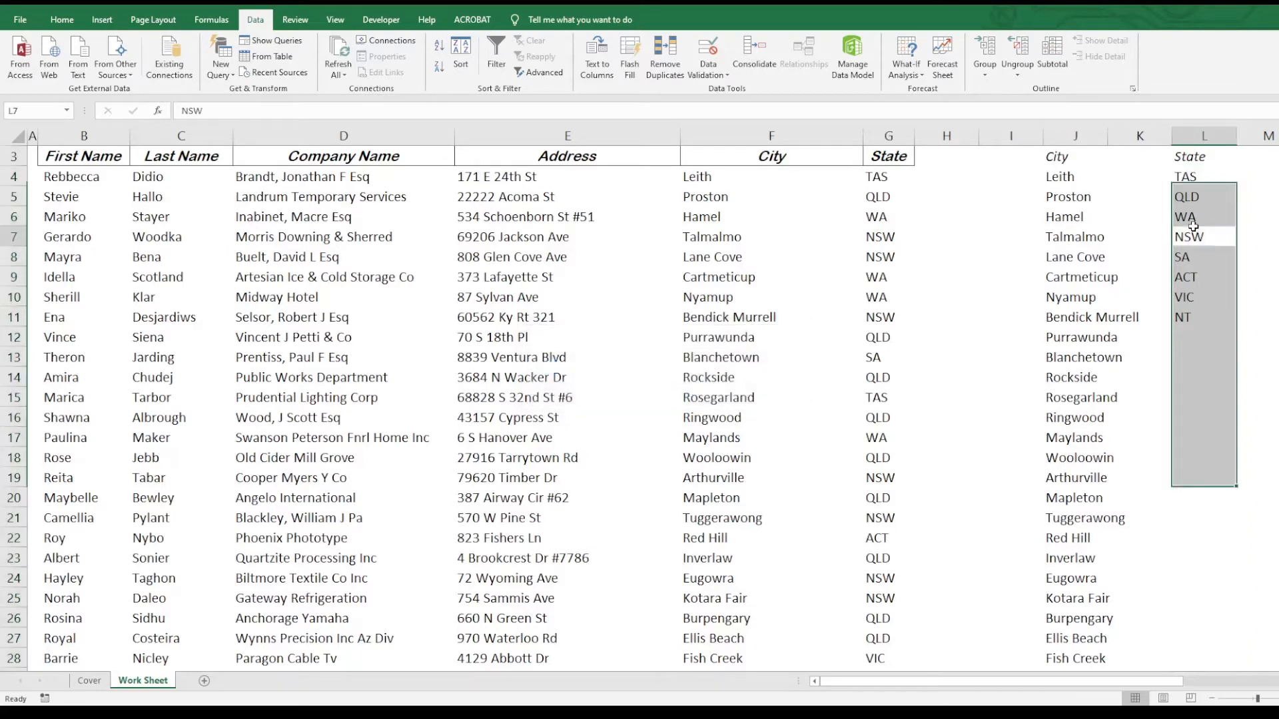
pyautogui.click(1203, 180)
pyautogui.click(906, 174)
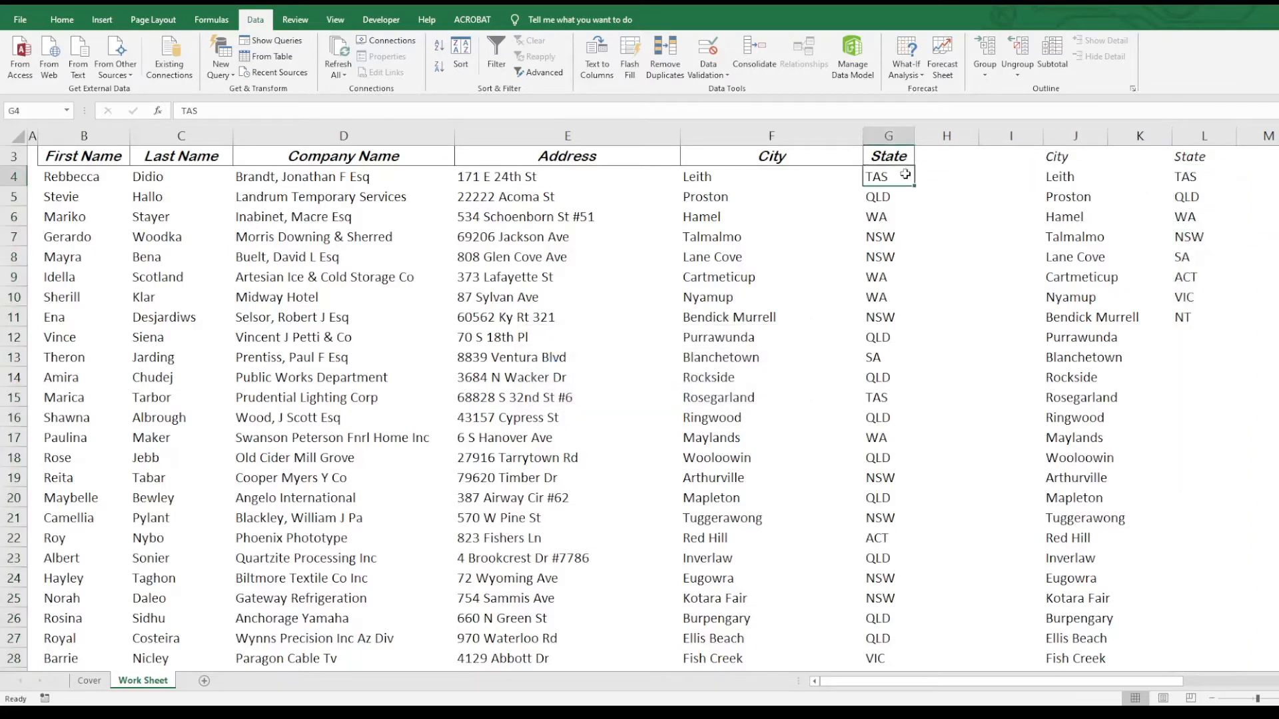
pyautogui.hotkey('ctrl', 'shift', 'Down')
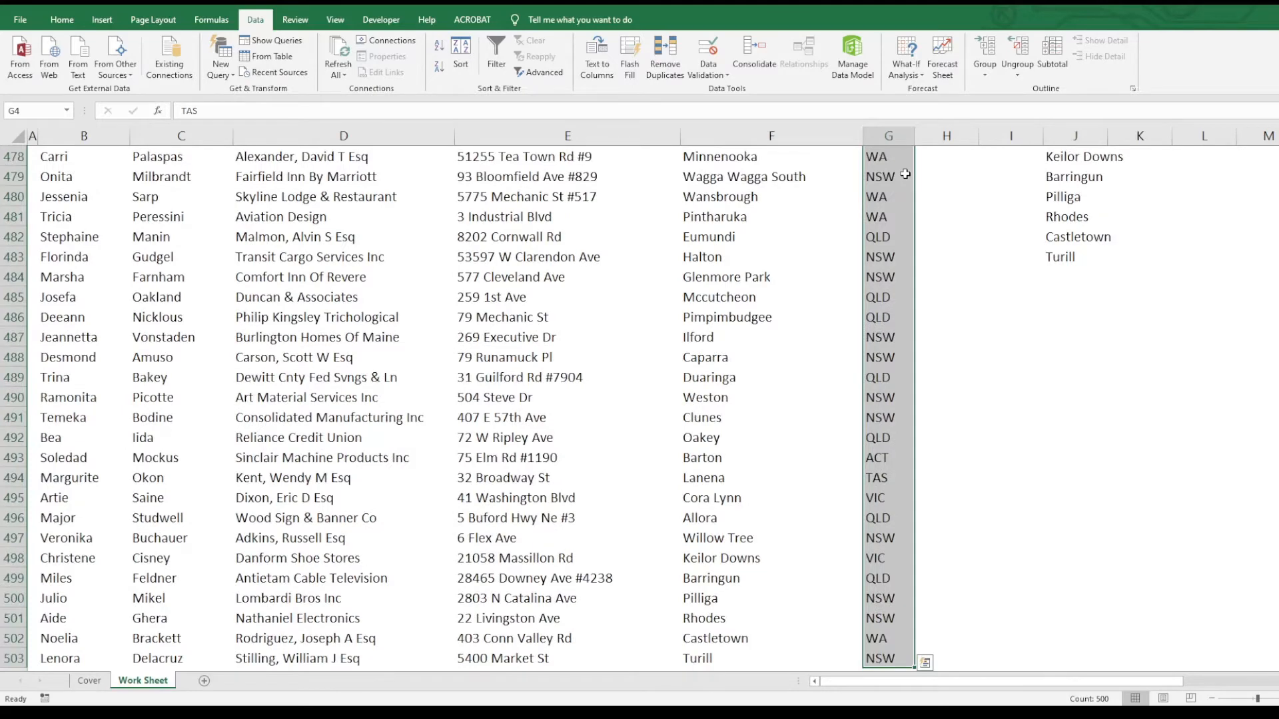
pyautogui.press('Up')
pyautogui.press('Down')
pyautogui.press('Down')
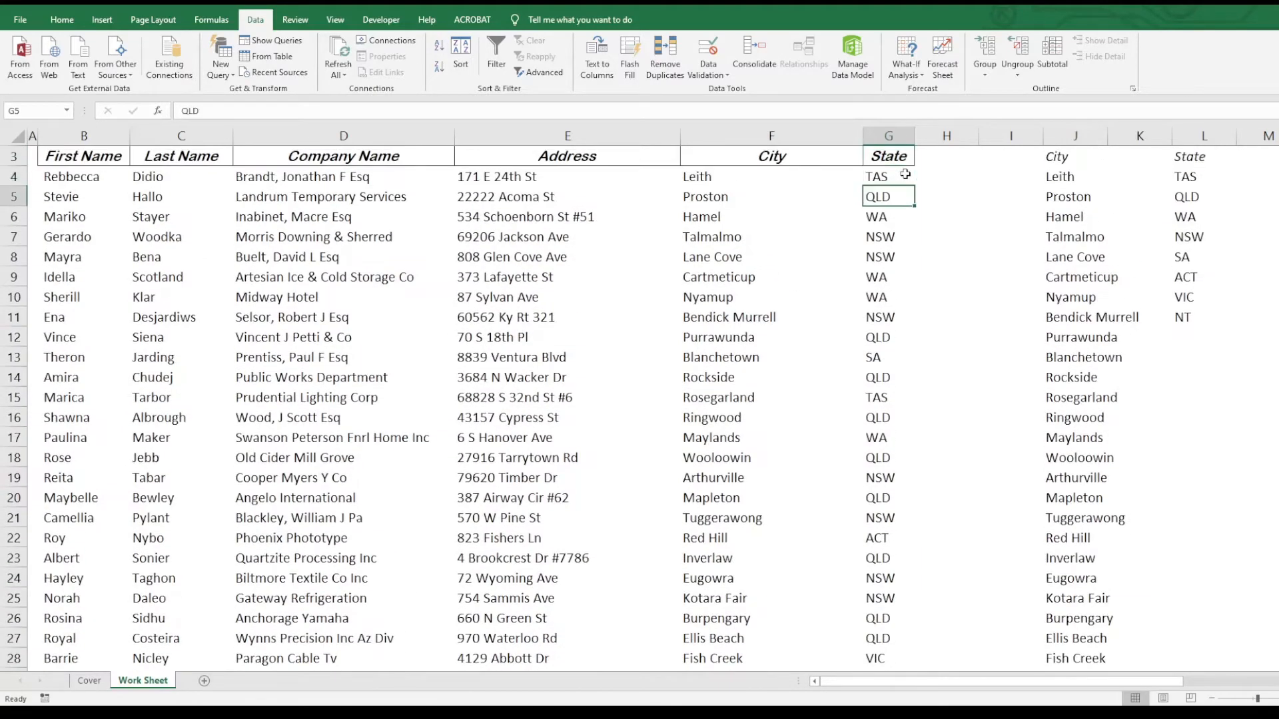
pyautogui.press('Right')
pyautogui.press('Right')
pyautogui.press('Right')
pyautogui.press('Right')
pyautogui.press('Right')
pyautogui.press('Up')
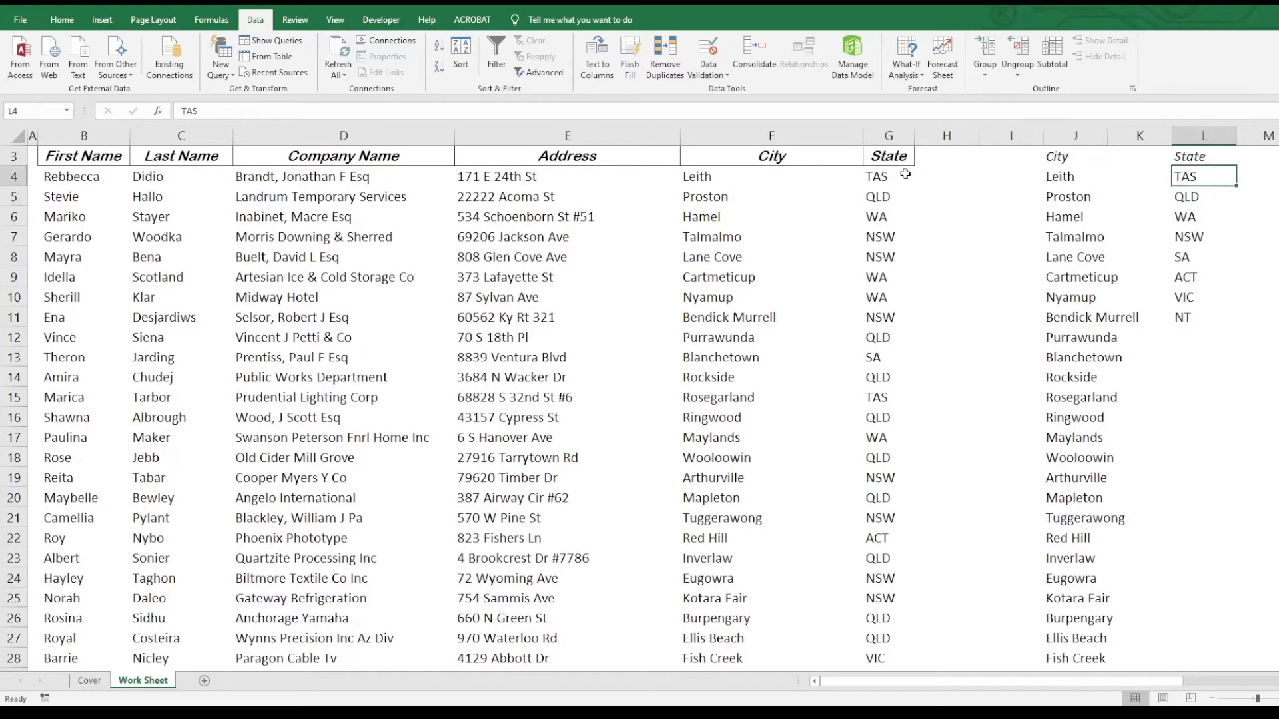
pyautogui.hotkey('ctrl', 'shift', 'Down')
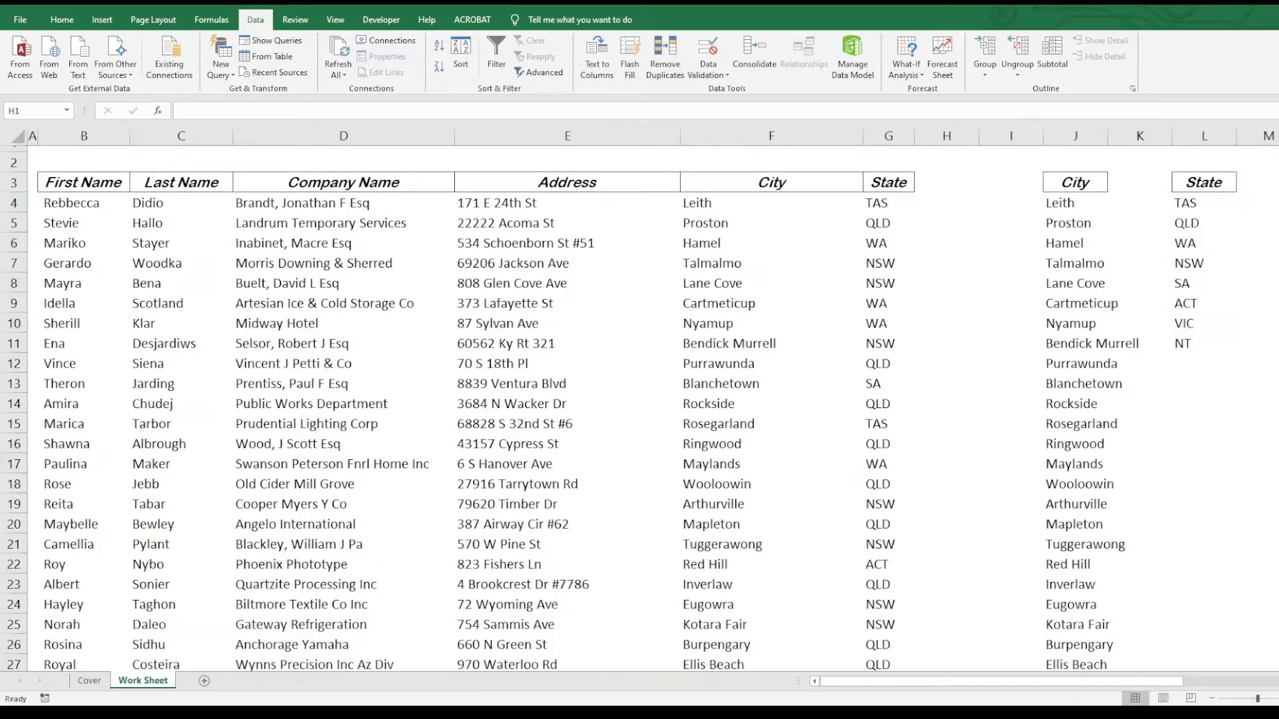
# - Check the city and state list counts, then copy the City and State headings with the first rows and paste them at N3
pyautogui.click(1073, 135)
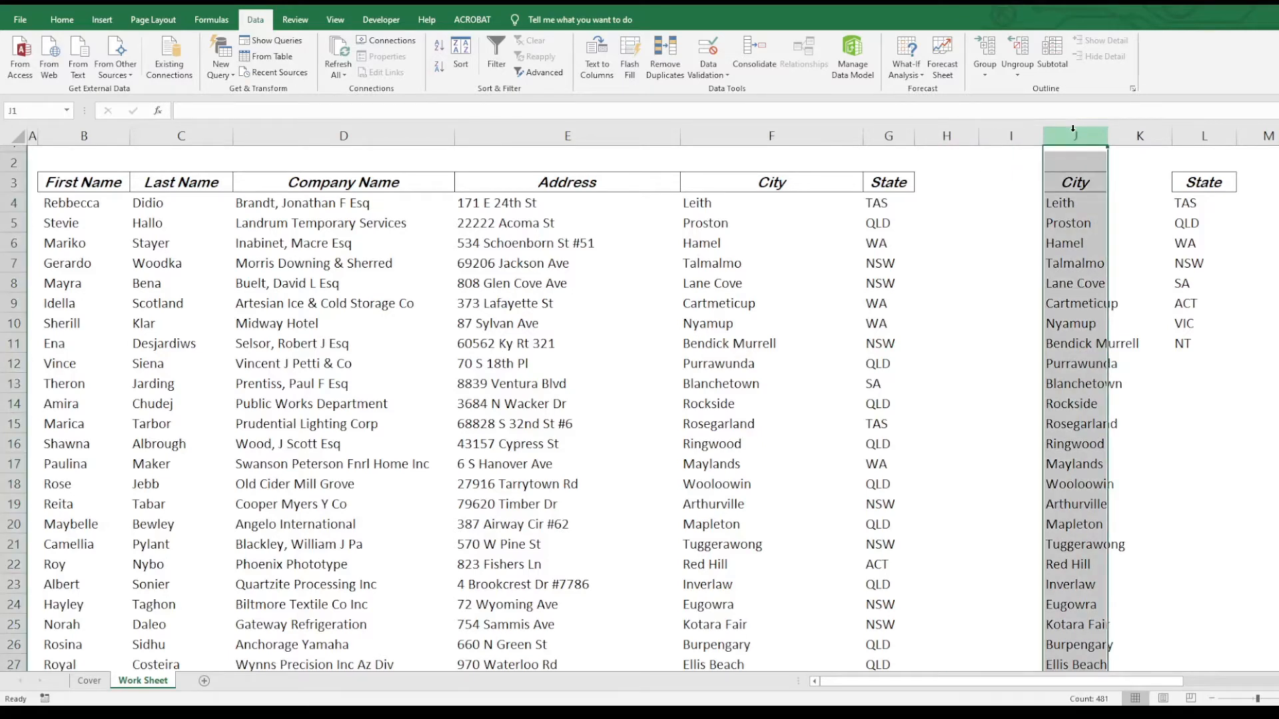
pyautogui.click(1205, 135)
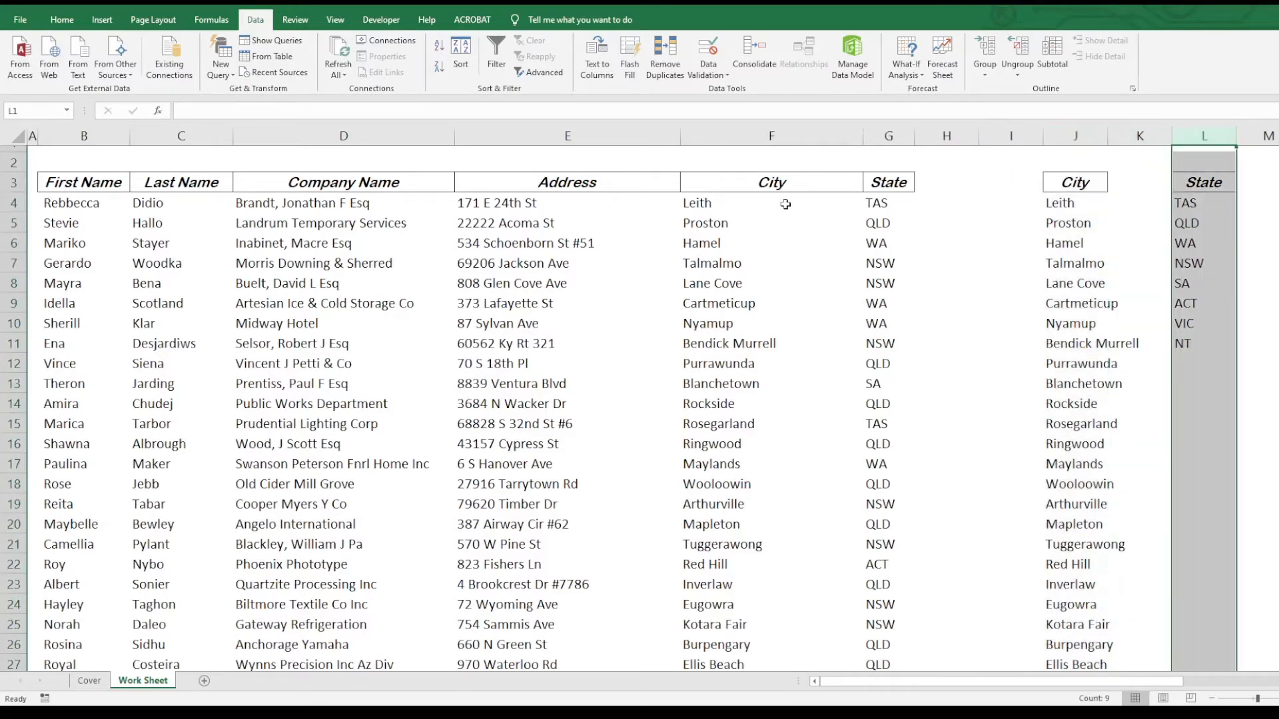
pyautogui.click(753, 181)
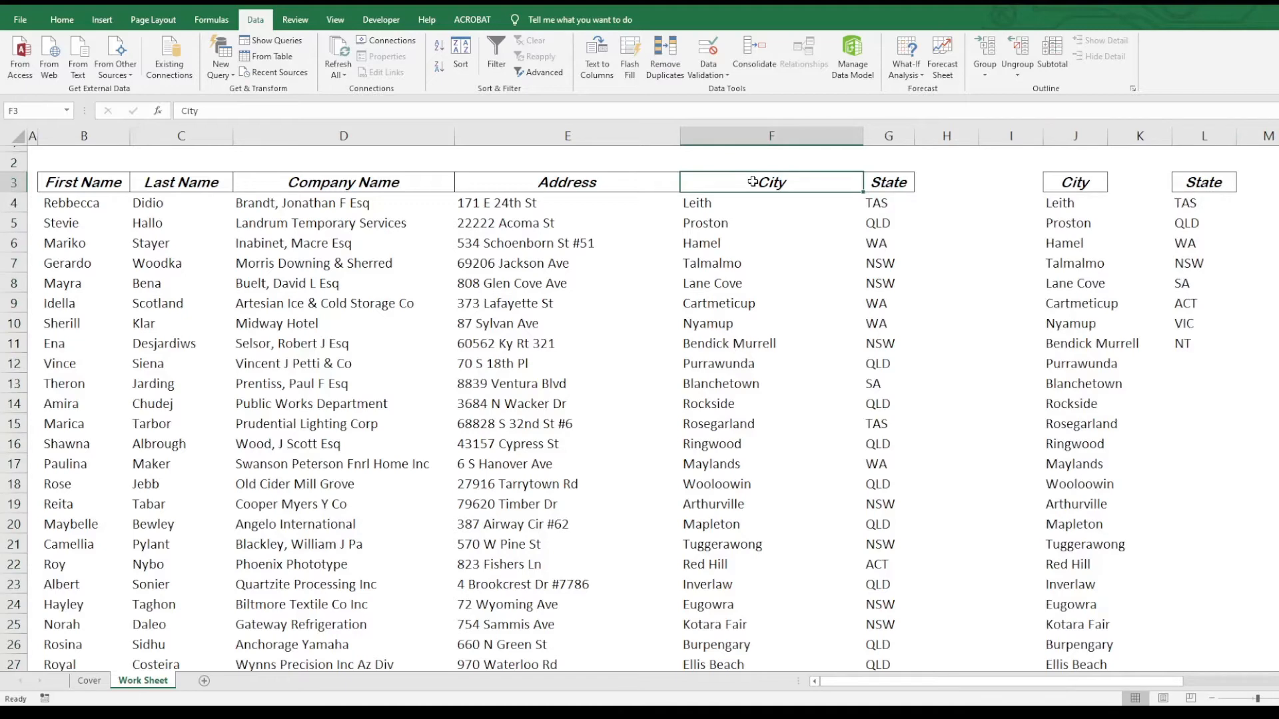
pyautogui.hotkey('shift', 'Right')
pyautogui.hotkey('shift', 'Down')
pyautogui.hotkey('shift', 'Down')
pyautogui.hotkey('shift', 'Down')
pyautogui.hotkey('shift', 'Down')
pyautogui.hotkey('shift', 'Down')
pyautogui.hotkey('shift', 'Down')
pyautogui.hotkey('shift', 'Down')
pyautogui.hotkey('shift', 'Down')
pyautogui.hotkey('shift', 'Down')
pyautogui.hotkey('shift', 'Down')
pyautogui.hotkey('shift', 'Down')
pyautogui.hotkey('shift', 'Down')
pyautogui.hotkey('shift', 'Down')
pyautogui.hotkey('shift', 'Down')
pyautogui.hotkey('shift', 'Down')
pyautogui.hotkey('shift', 'Down')
pyautogui.hotkey('shift', 'Down')
pyautogui.hotkey('shift', 'Down')
pyautogui.hotkey('shift', 'Down')
pyautogui.hotkey('shift', 'Down')
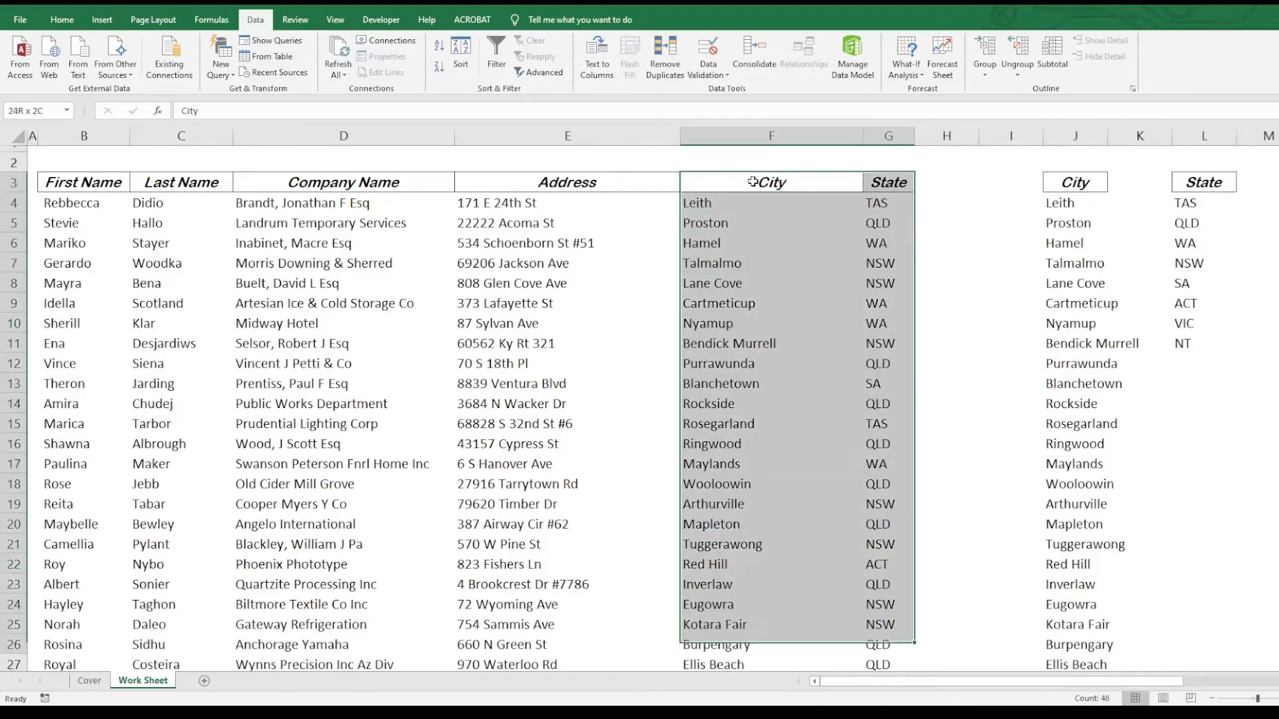
pyautogui.hotkey('shift', 'Down')
pyautogui.hotkey('shift', 'Down')
pyautogui.hotkey('shift', 'Down')
pyautogui.hotkey('shift', 'Down')
pyautogui.hotkey('shift', 'Down')
pyautogui.hotkey('shift', 'Down')
pyautogui.hotkey('shift', 'Down')
pyautogui.hotkey('shift', 'Down')
pyautogui.hotkey('shift', 'Down')
pyautogui.hotkey('shift', 'Down')
pyautogui.hotkey('shift', 'Down')
pyautogui.hotkey('shift', 'Down')
pyautogui.hotkey('shift', 'Down')
pyautogui.hotkey('shift', 'Down')
pyautogui.hotkey('shift', 'Down')
pyautogui.hotkey('shift', 'Down')
pyautogui.hotkey('shift', 'Down')
pyautogui.hotkey('shift', 'Down')
pyautogui.hotkey('shift', 'Down')
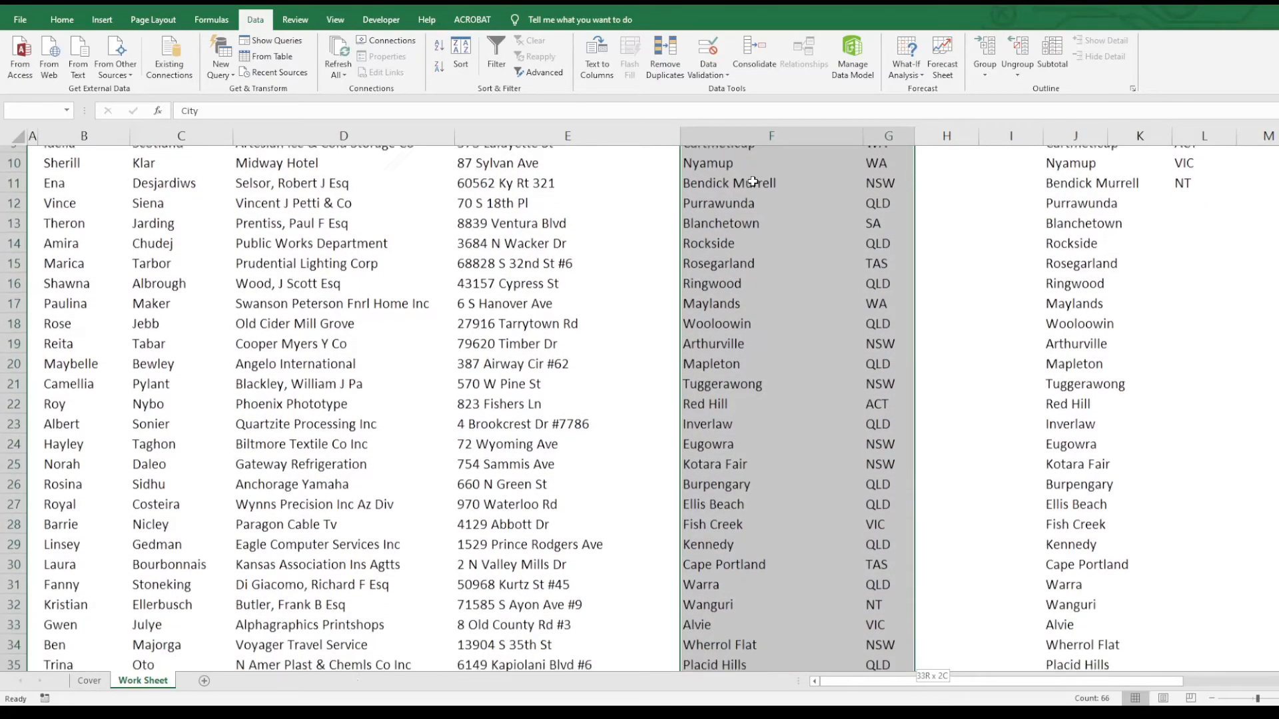
pyautogui.hotkey('ctrl', 'c')
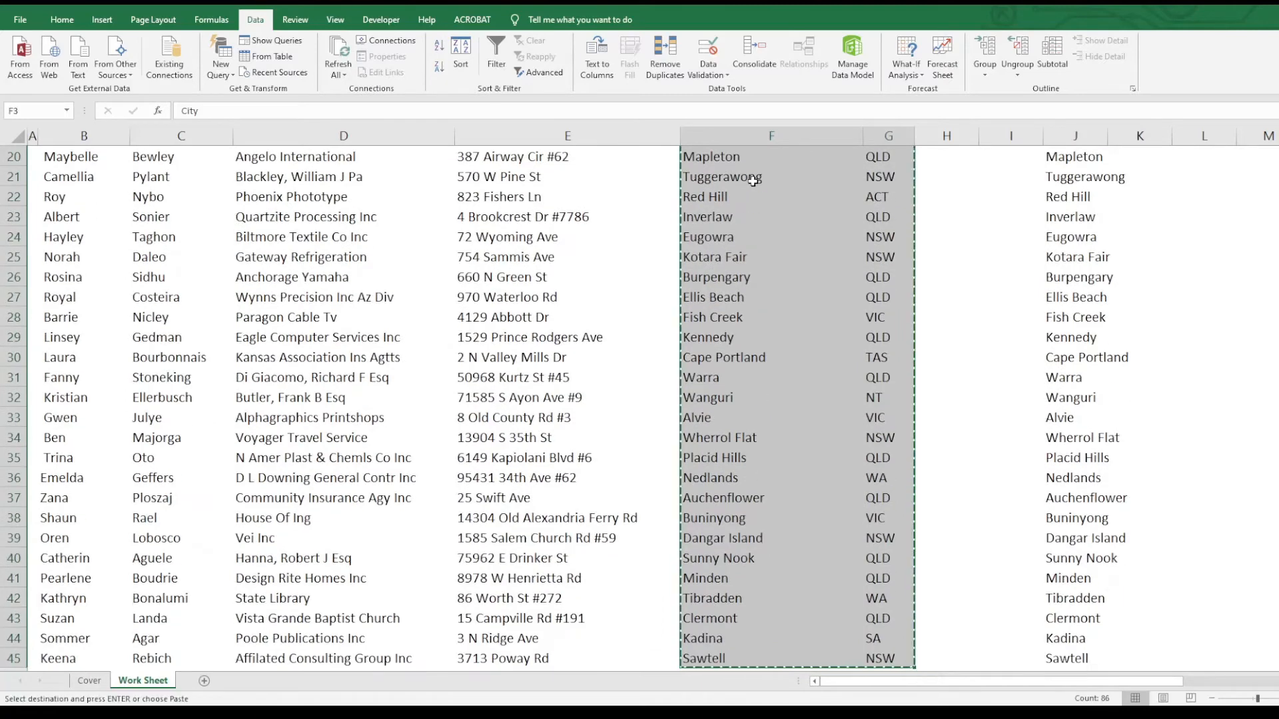
pyautogui.press('Right')
pyautogui.press('Right')
pyautogui.press('Right')
pyautogui.press('Right')
pyautogui.press('Right')
pyautogui.press('Right')
pyautogui.press('Right')
pyautogui.press('Right')
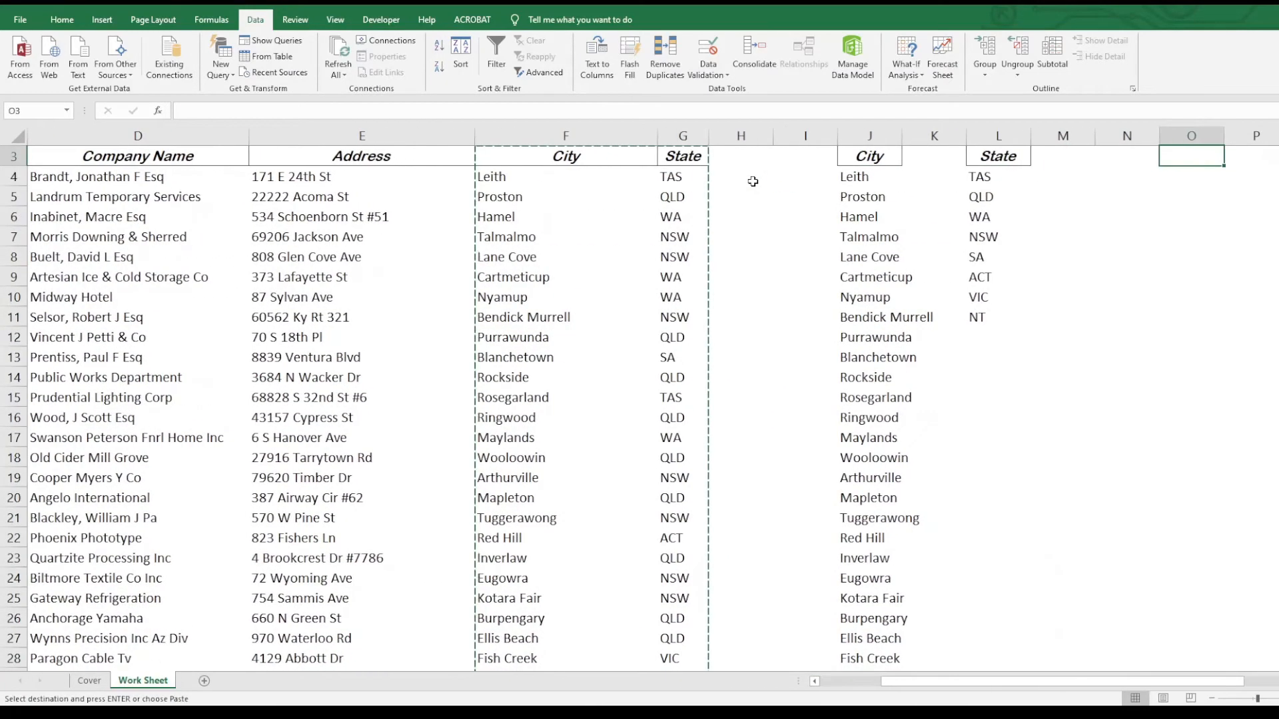
pyautogui.press('Return')
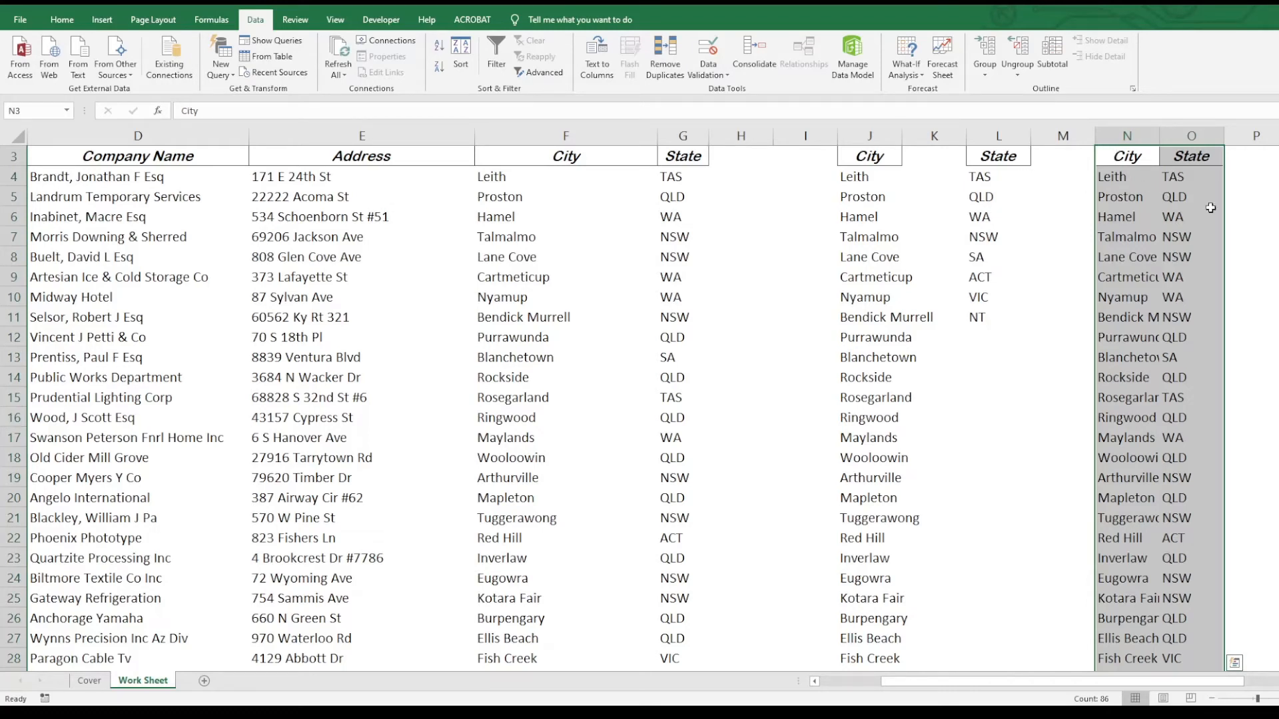
pyautogui.click(661, 48)
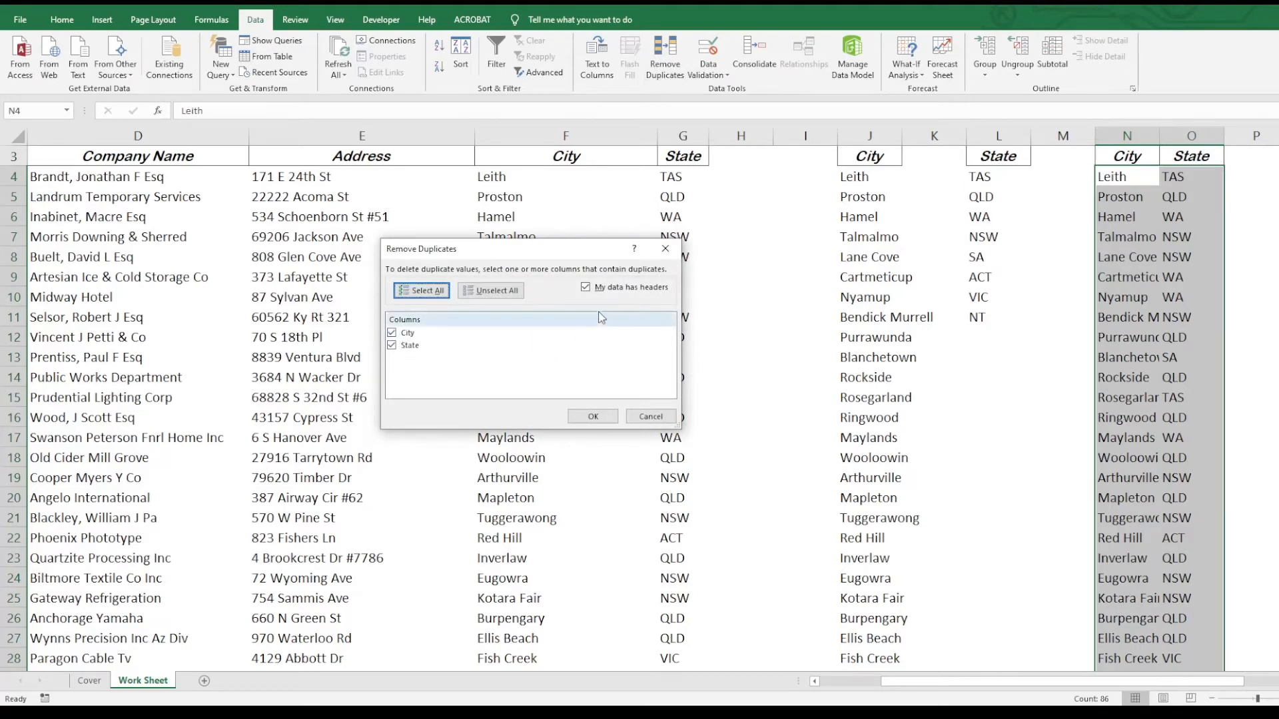
pyautogui.click(587, 288)
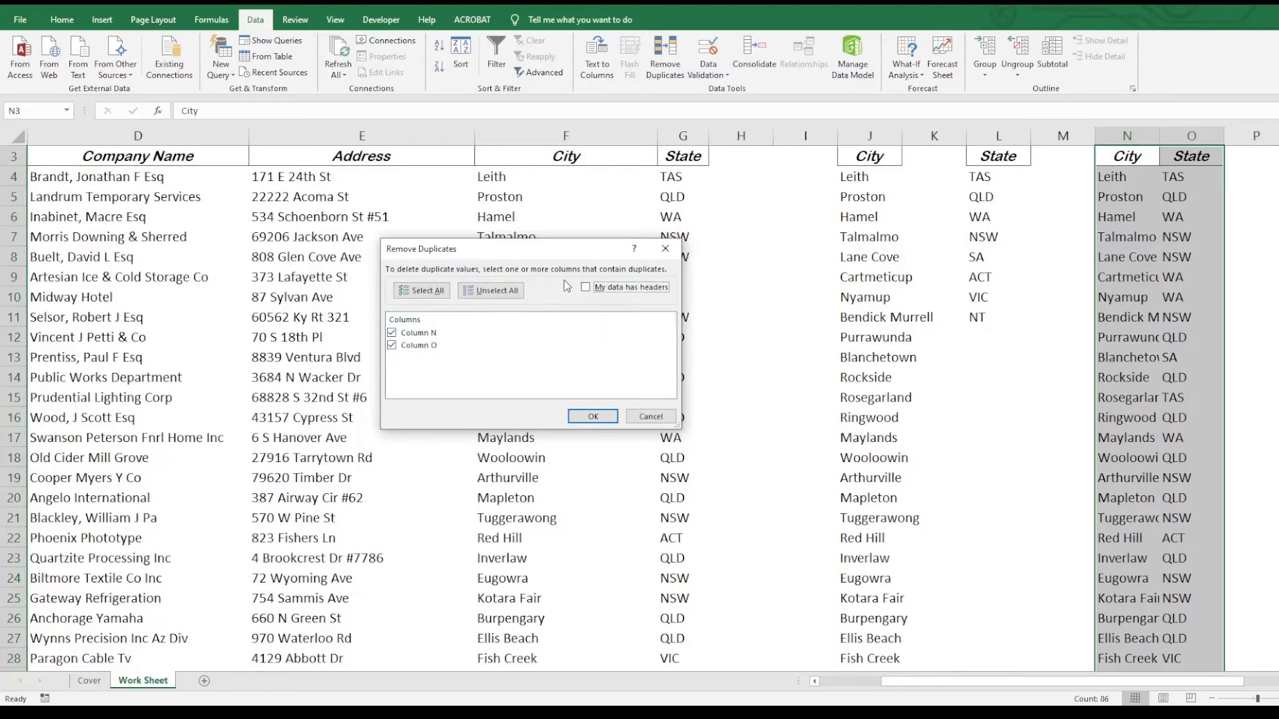
pyautogui.click(586, 288)
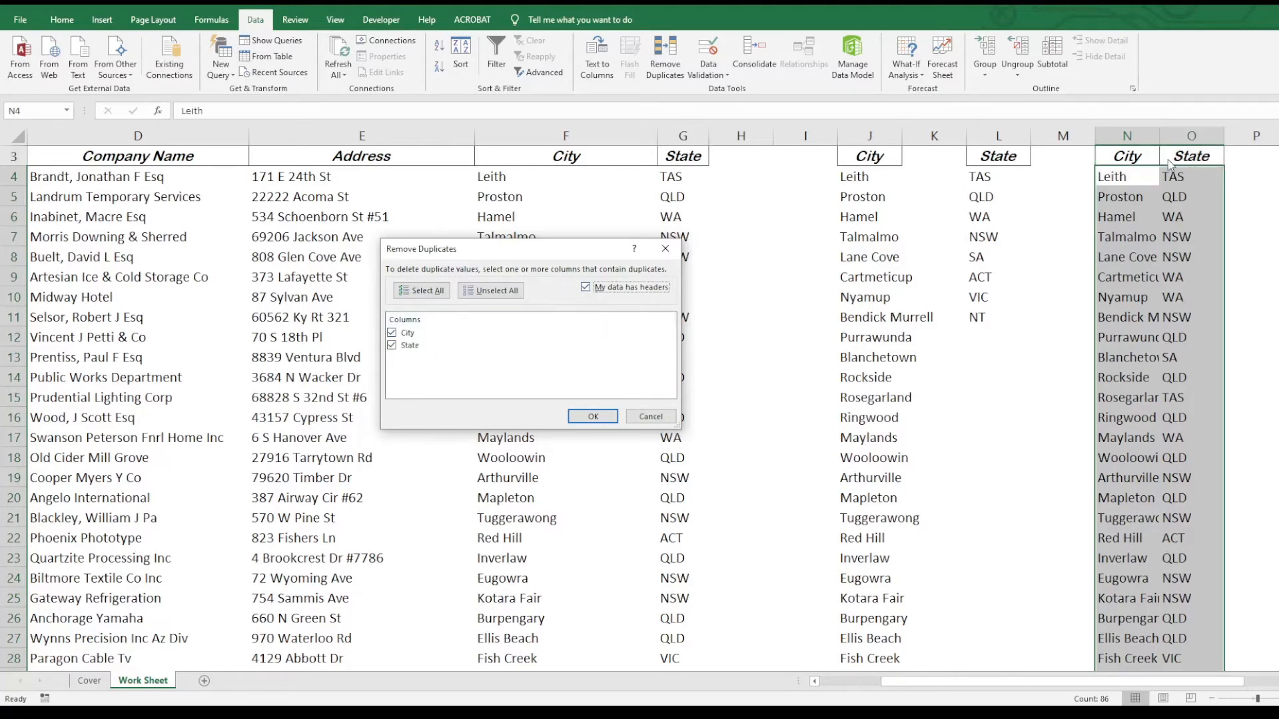
pyautogui.click(592, 418)
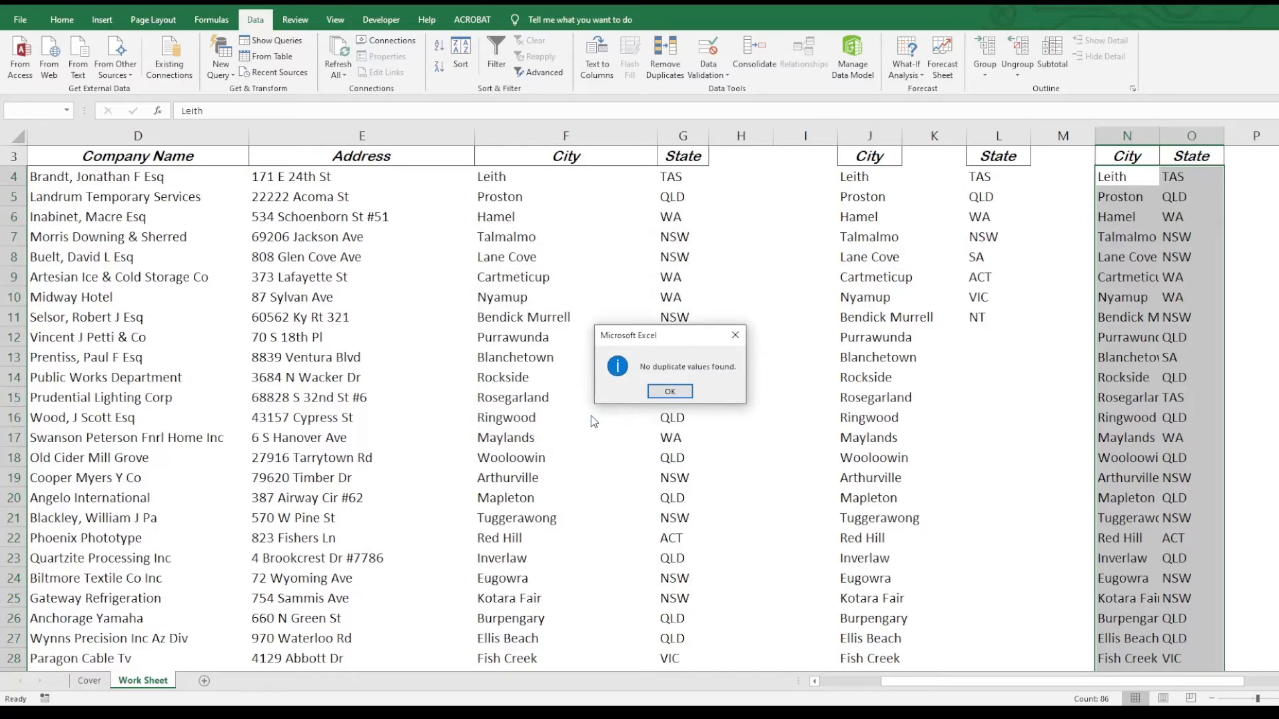
pyautogui.click(669, 392)
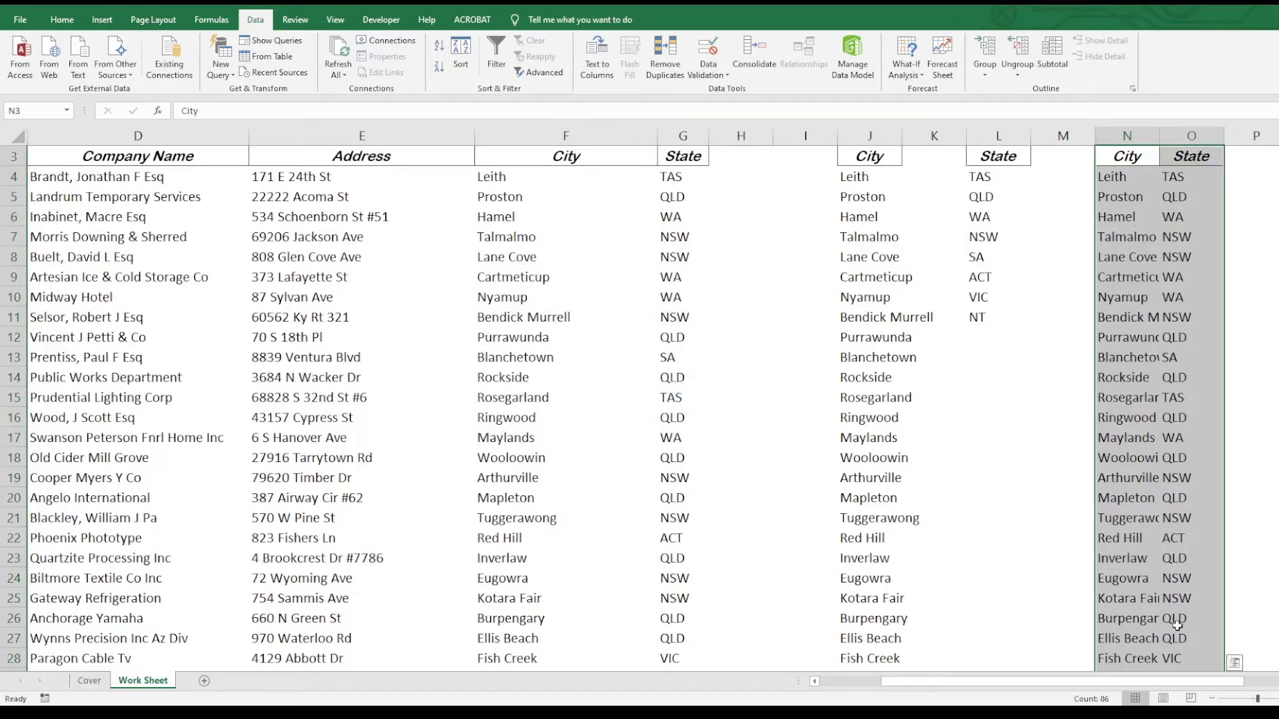
# - Copy all City–State rows from F4:G503 into N4, then select N3:O503
pyautogui.click(646, 193)
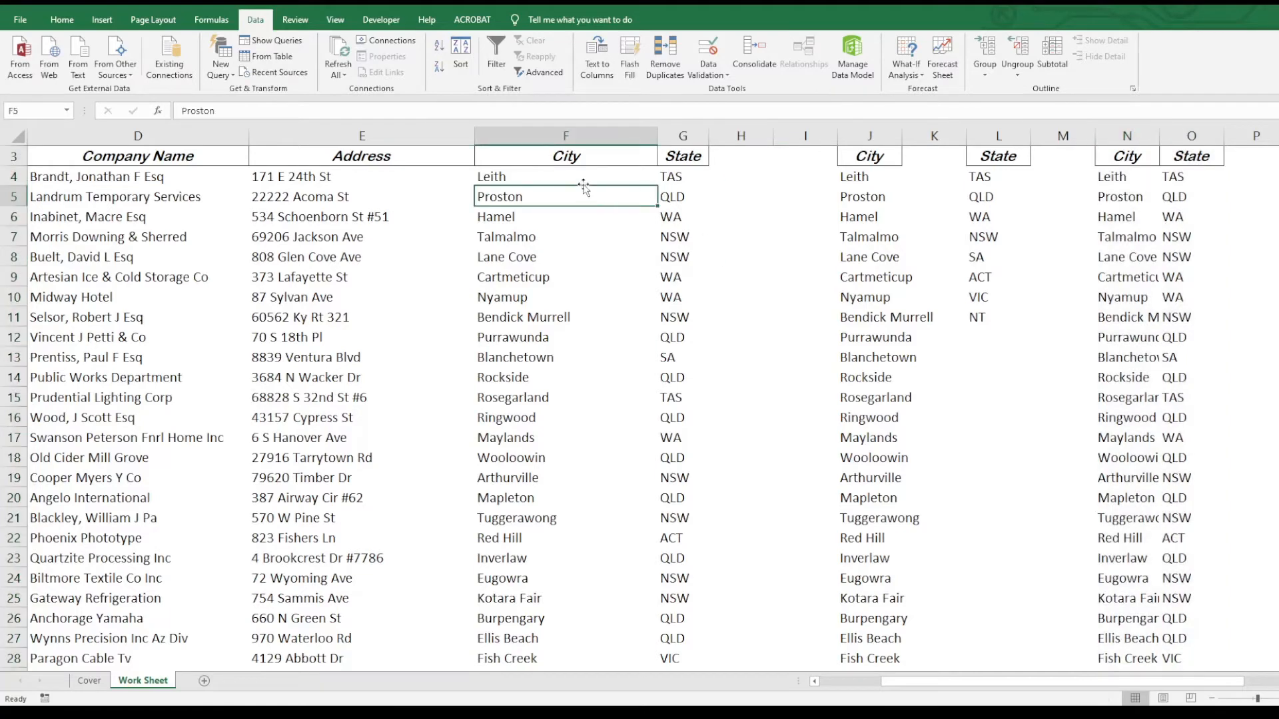
pyautogui.click(577, 179)
pyautogui.hotkey('shift', 'Right')
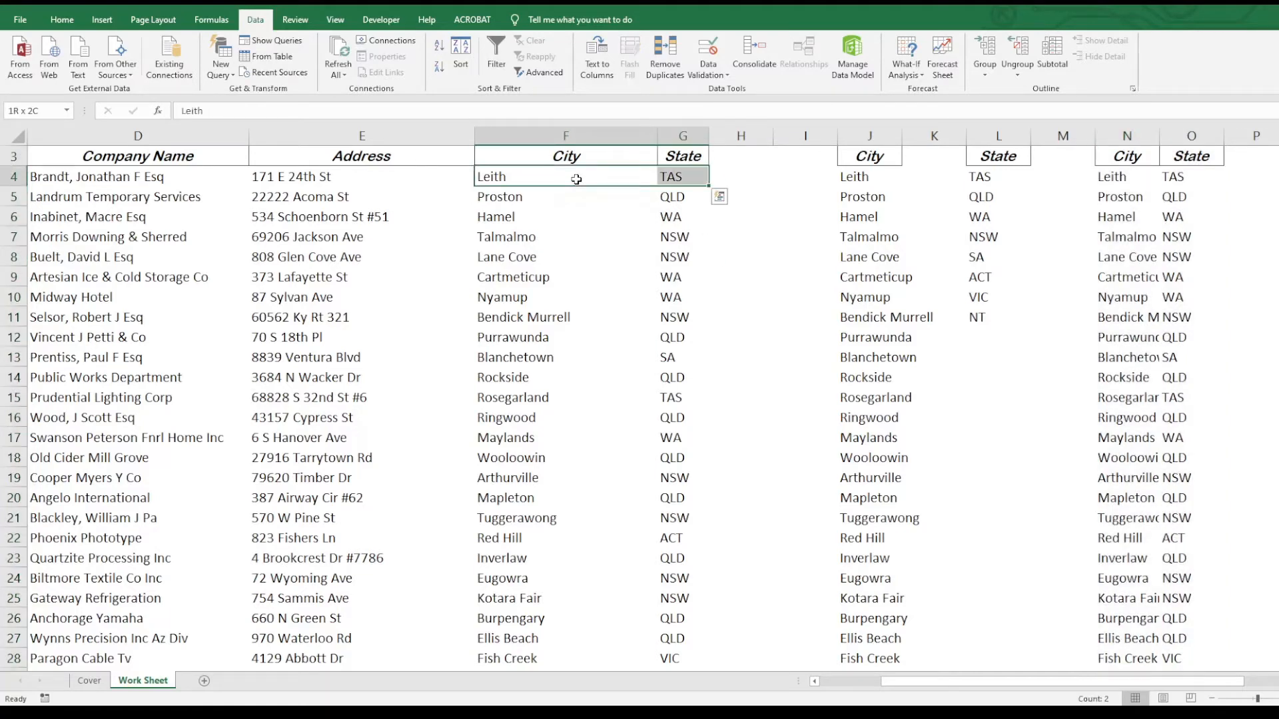
pyautogui.hotkey('ctrl', 'shift', 'Down')
pyautogui.hotkey('ctrl', 'c')
pyautogui.press('Right')
pyautogui.press('Right')
pyautogui.press('Right')
pyautogui.press('Right')
pyautogui.press('Right')
pyautogui.press('Right')
pyautogui.press('Right')
pyautogui.press('Right')
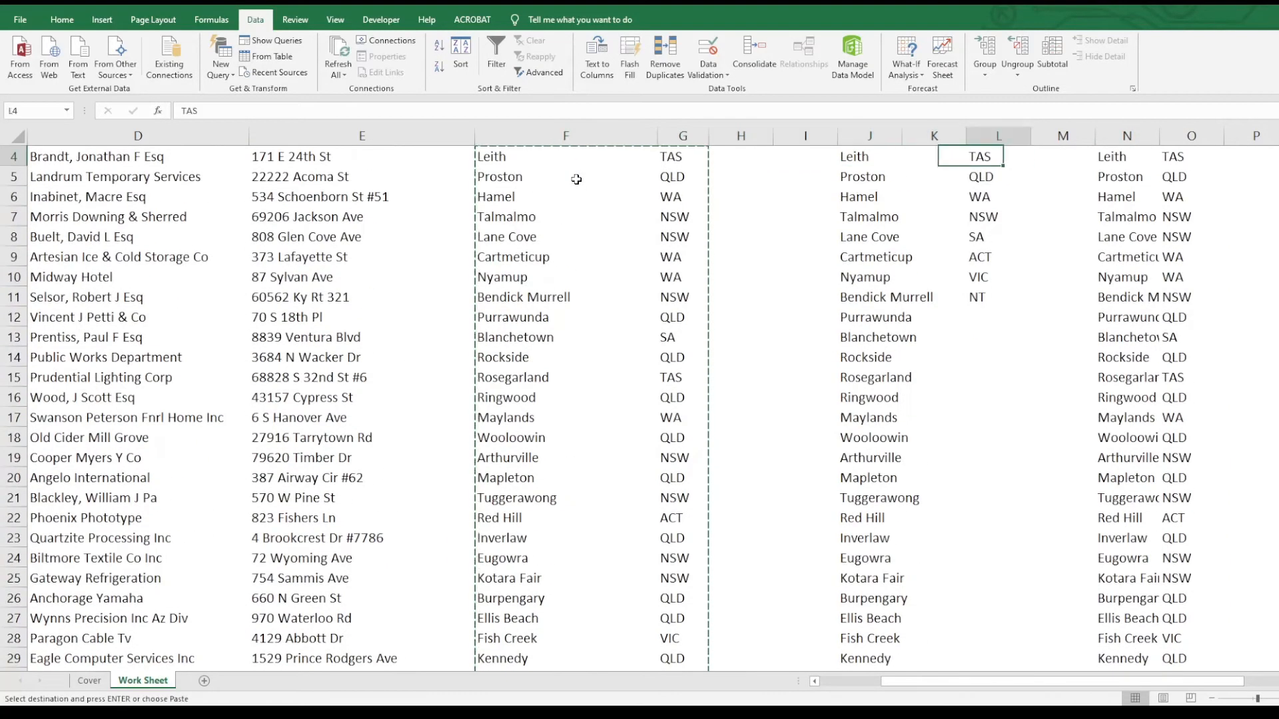
pyautogui.press('Return')
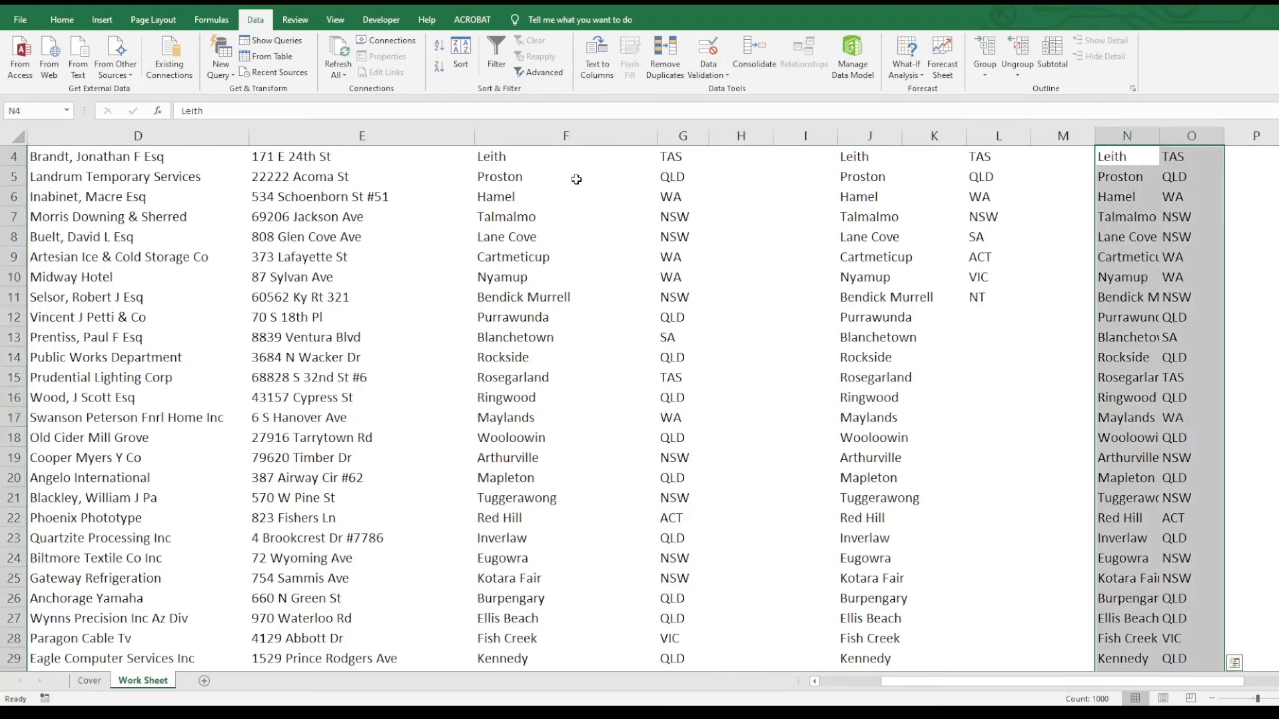
pyautogui.press('Up')
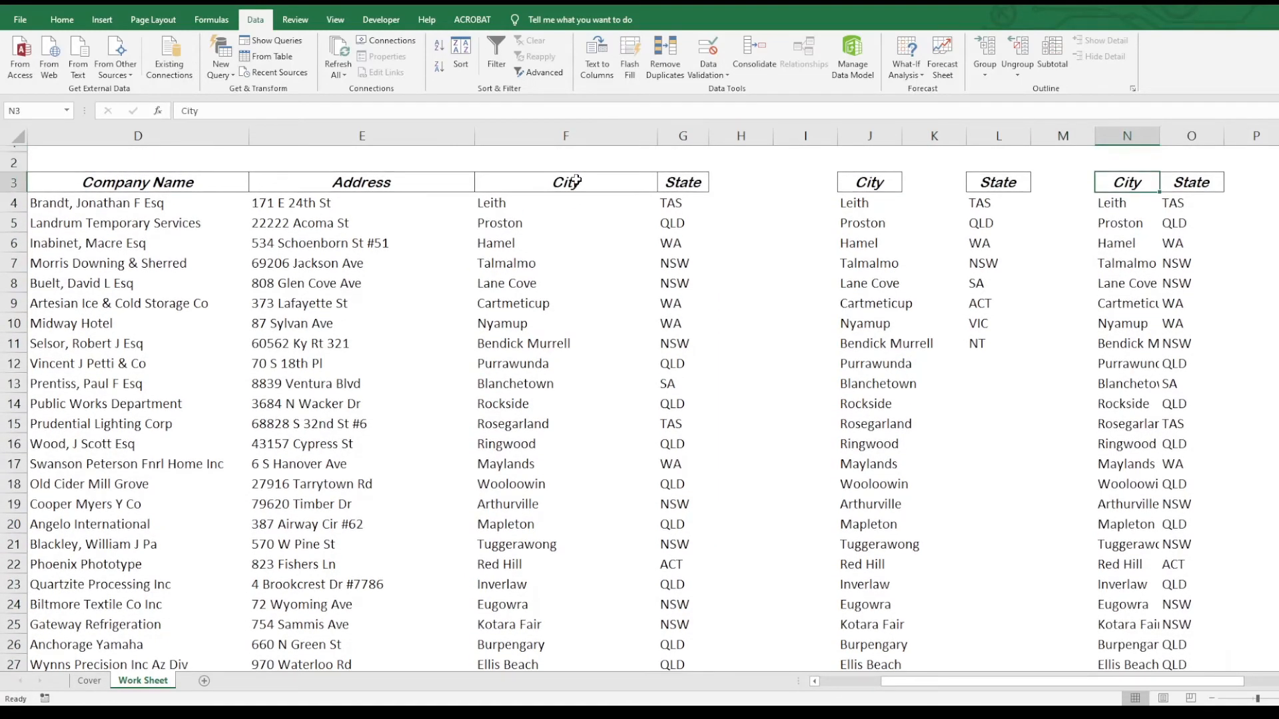
pyautogui.hotkey('shift', 'Right')
pyautogui.hotkey('ctrl', 'shift', 'Down')
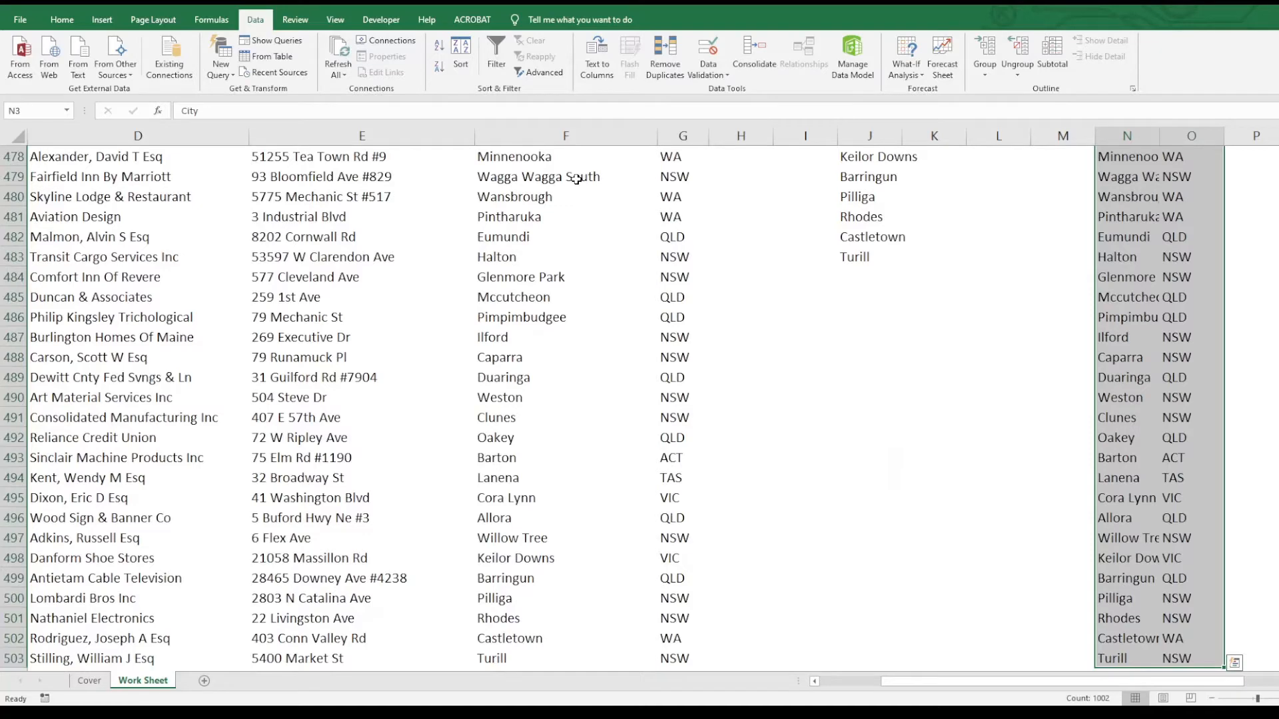
# - Run Remove Duplicates on N3:O503 with both City and State checked, and confirm the 486-unique result
pyautogui.click(674, 48)
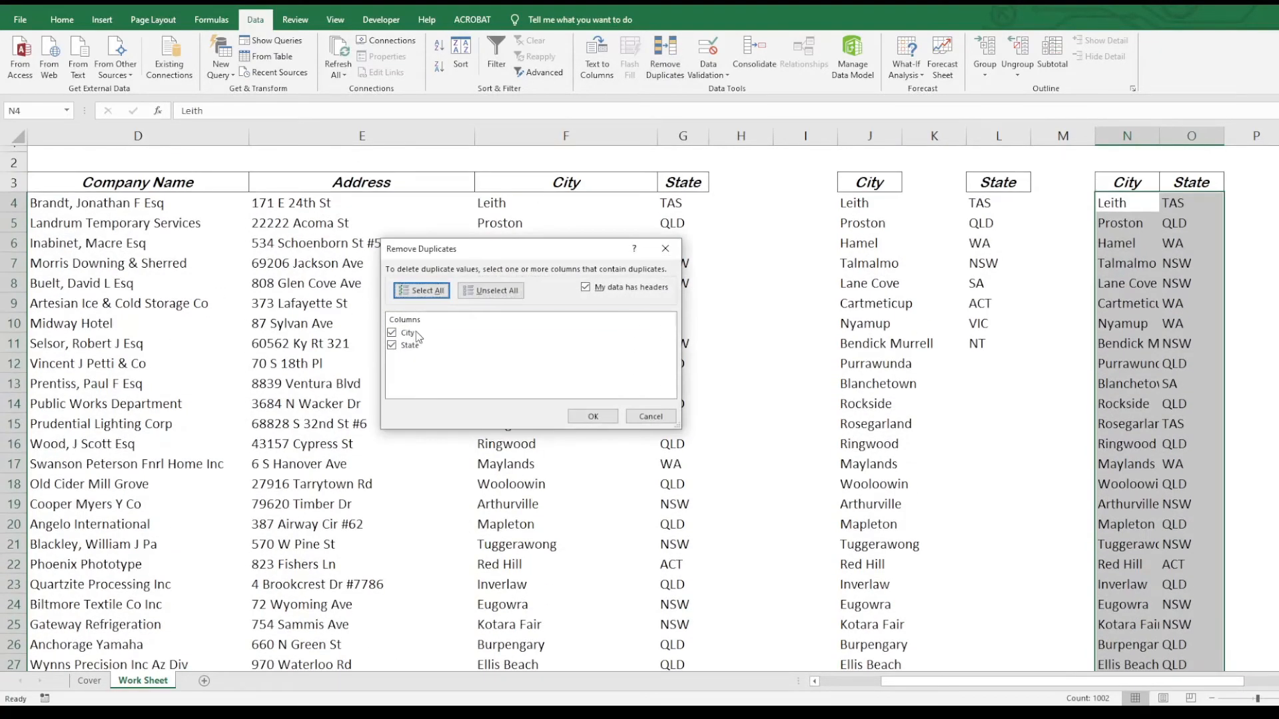
pyautogui.click(593, 417)
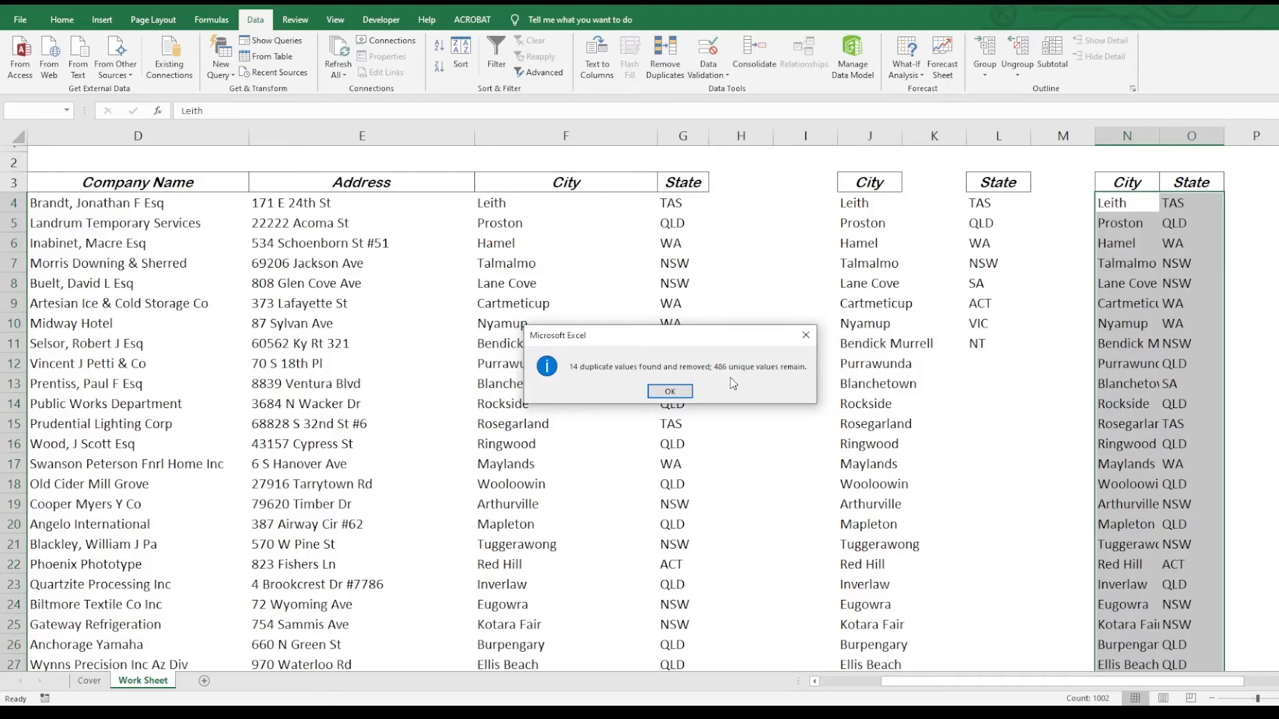
pyautogui.click(670, 392)
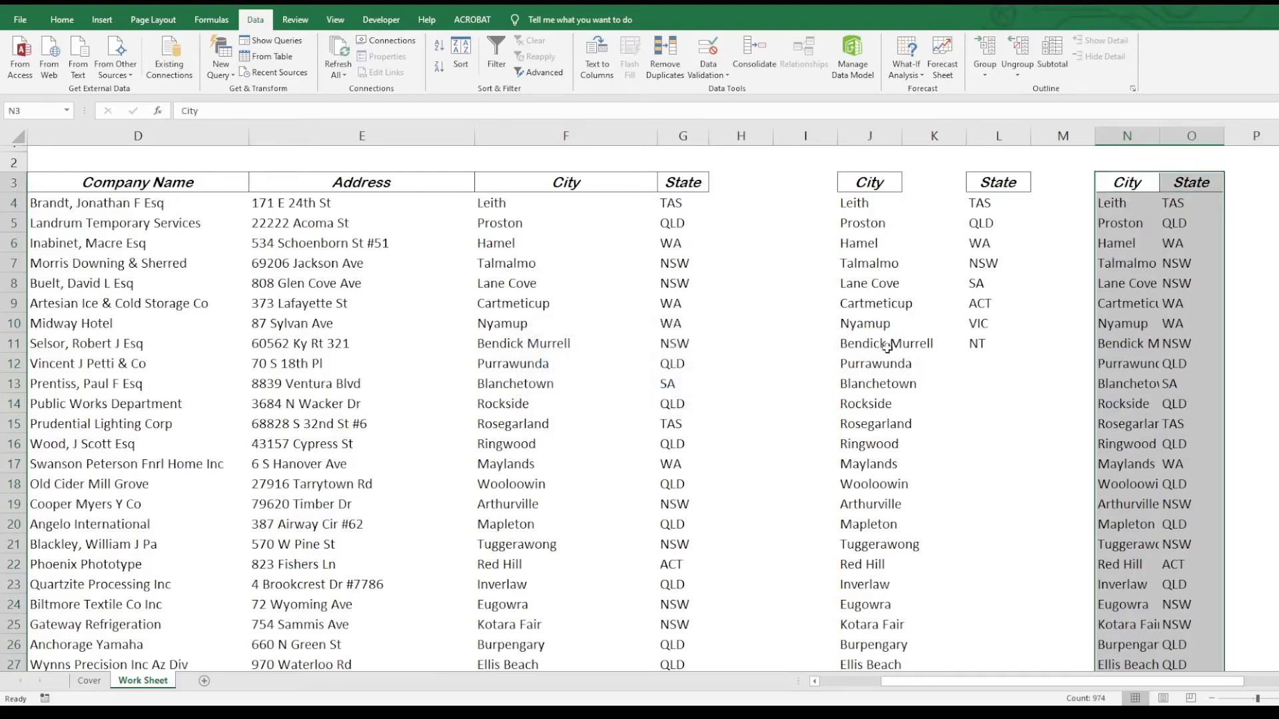
pyautogui.click(852, 135)
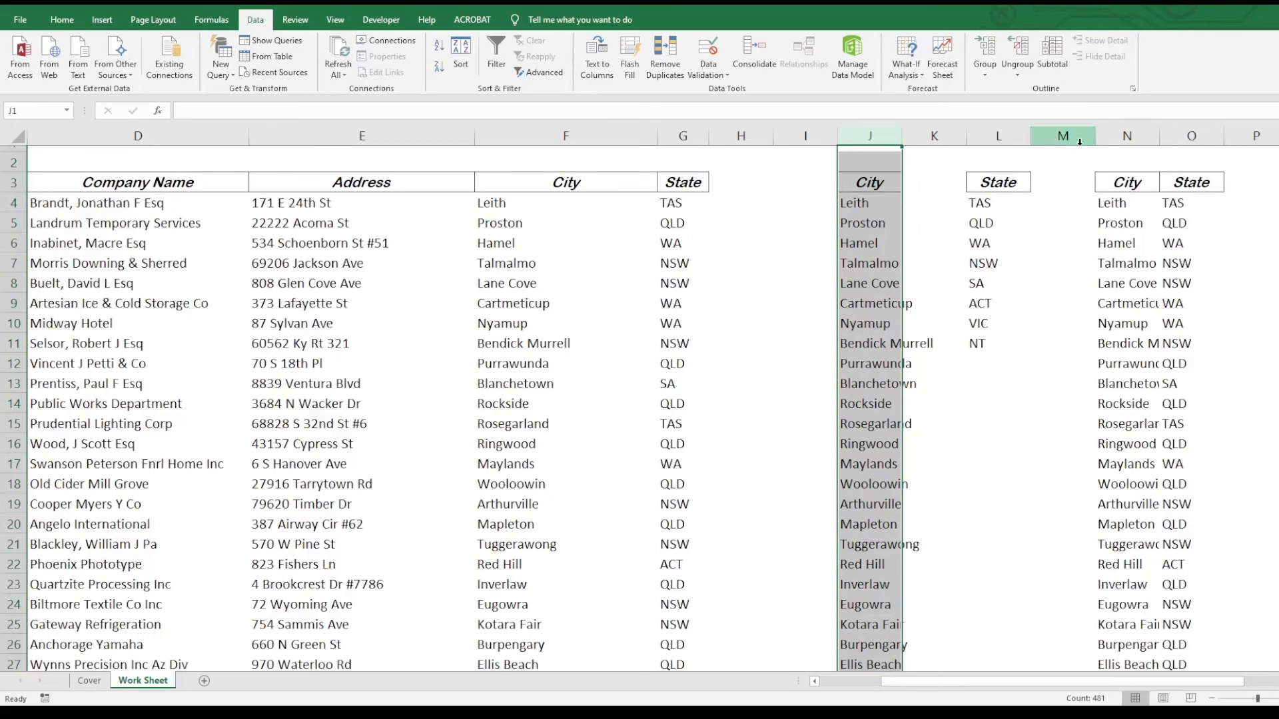
pyautogui.moveTo(1127, 136); pyautogui.dragTo(1208, 134)
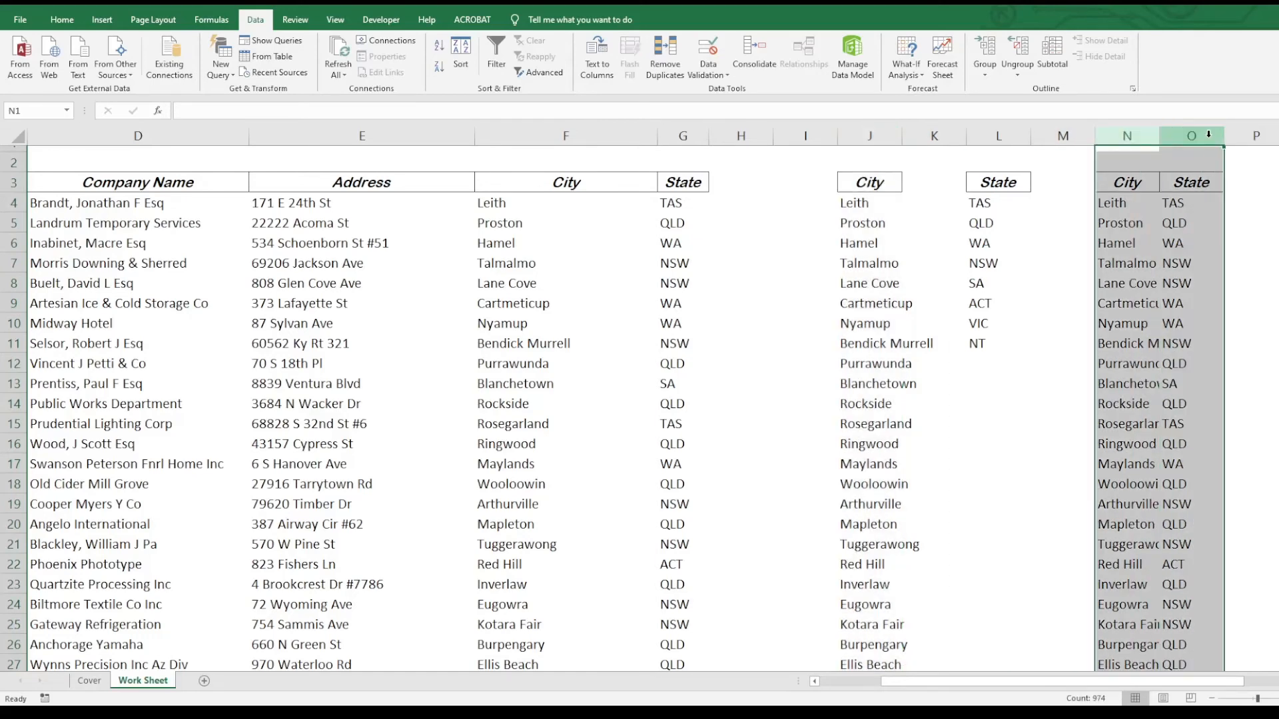